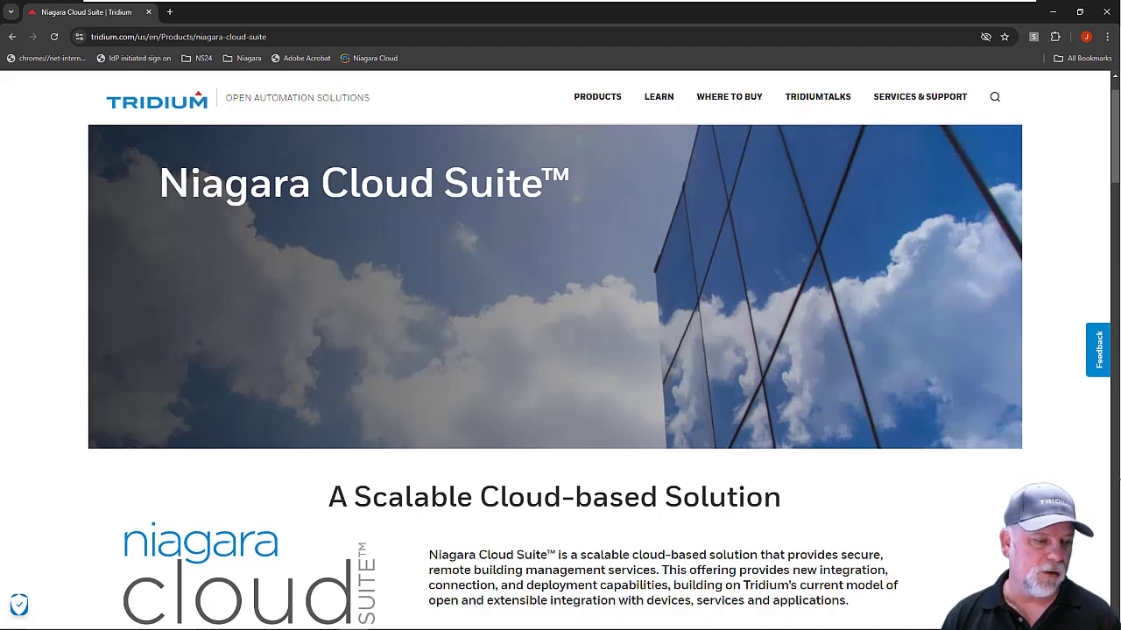
key("alt+Tab")
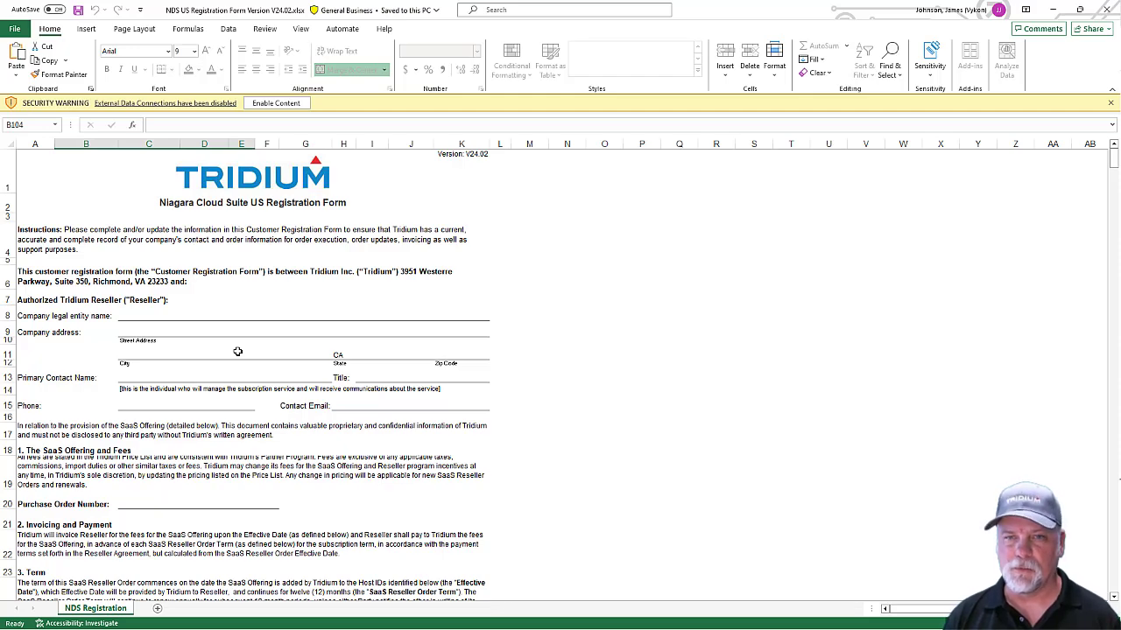
scroll(238, 351, "down", 9)
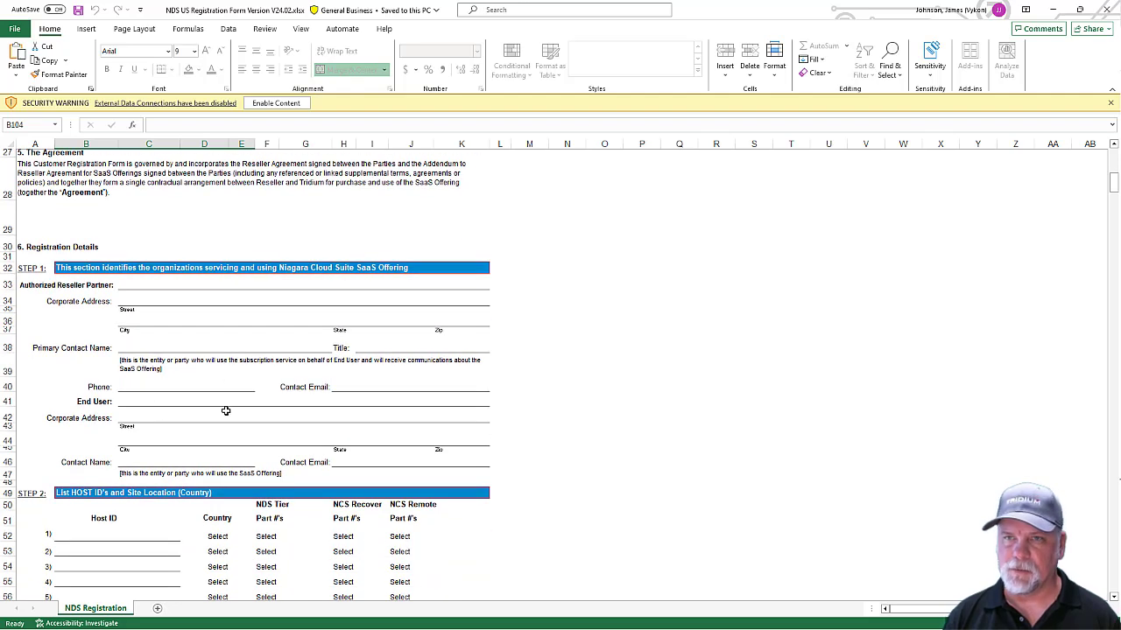
scroll(225, 411, "down", 2)
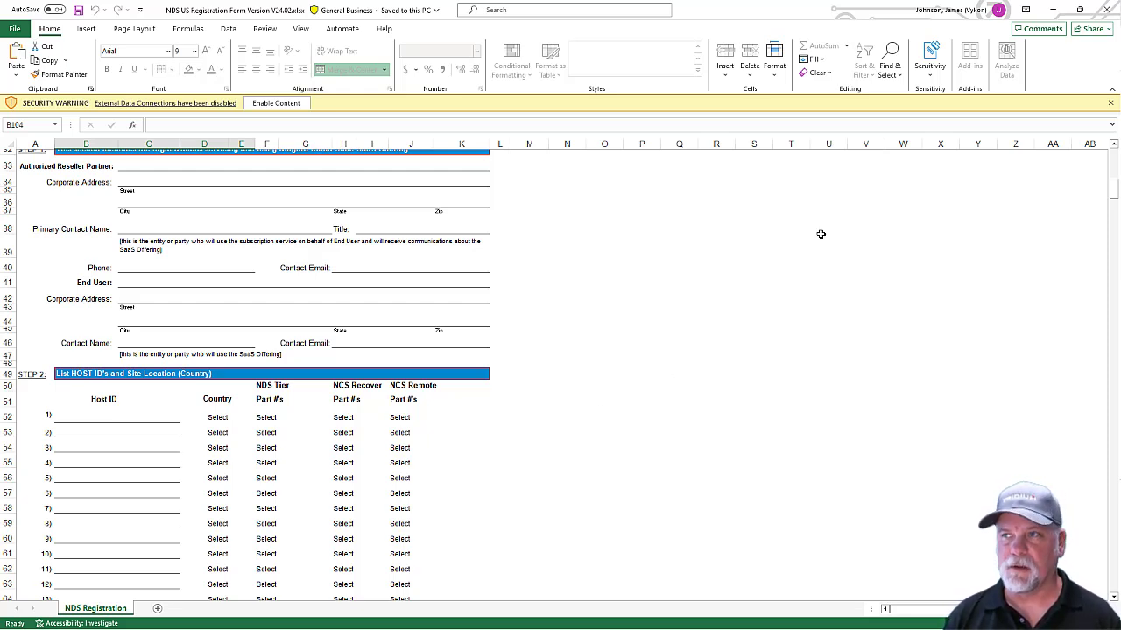
left_click(1052, 9)
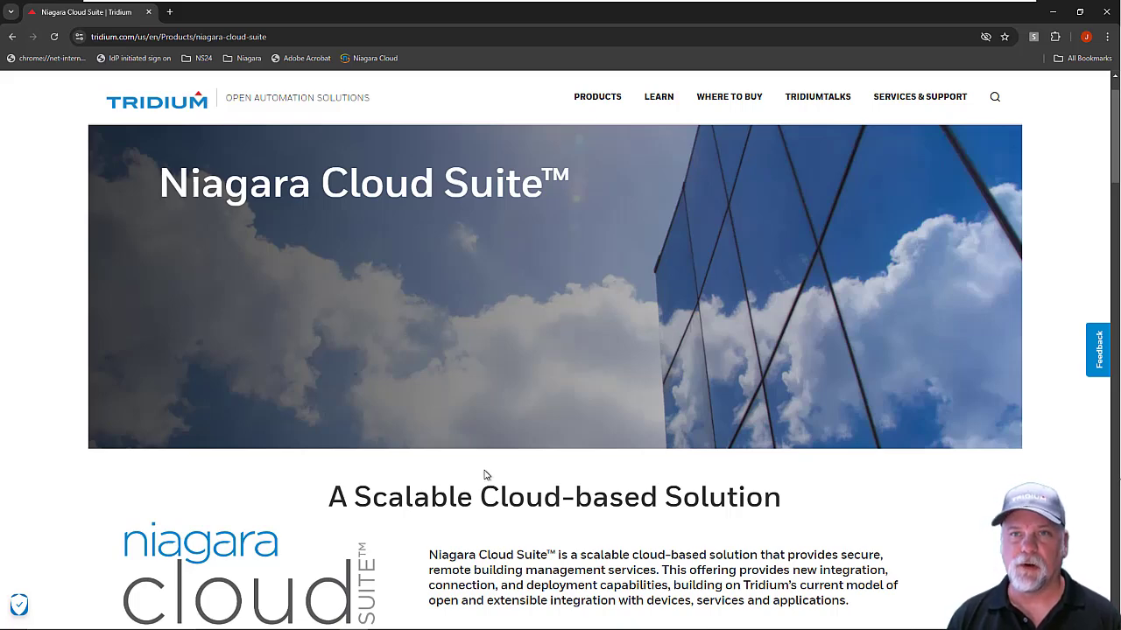
Step: Load the Niagara Cloud portal and sign in to the All Customers list showing Yoyodyne Propulsion Systems
left_click(376, 58)
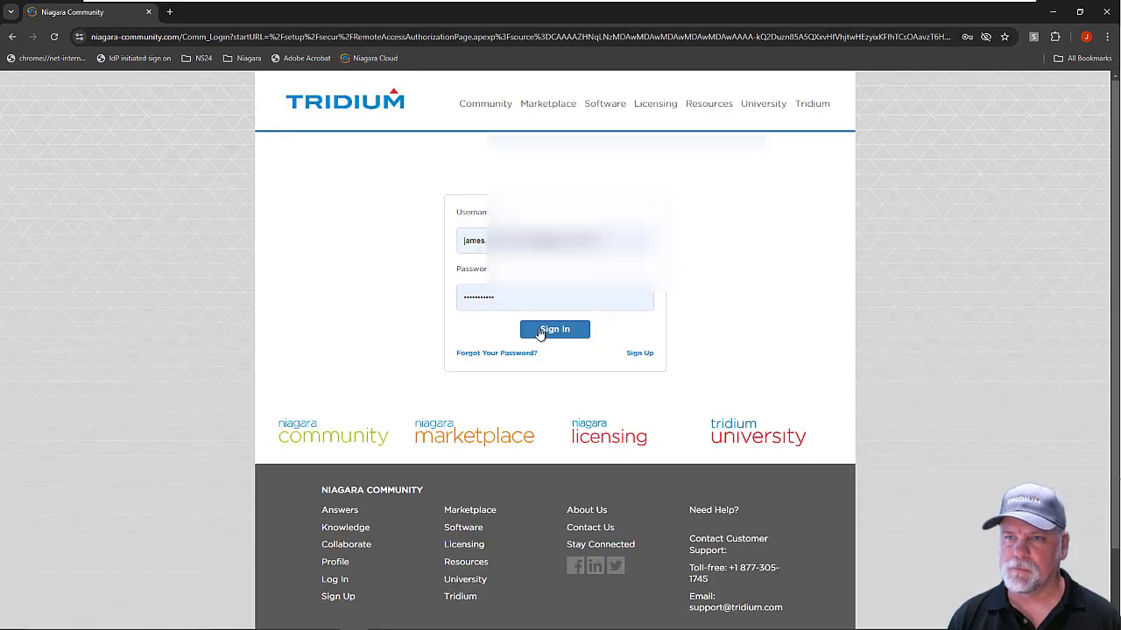
left_click(539, 332)
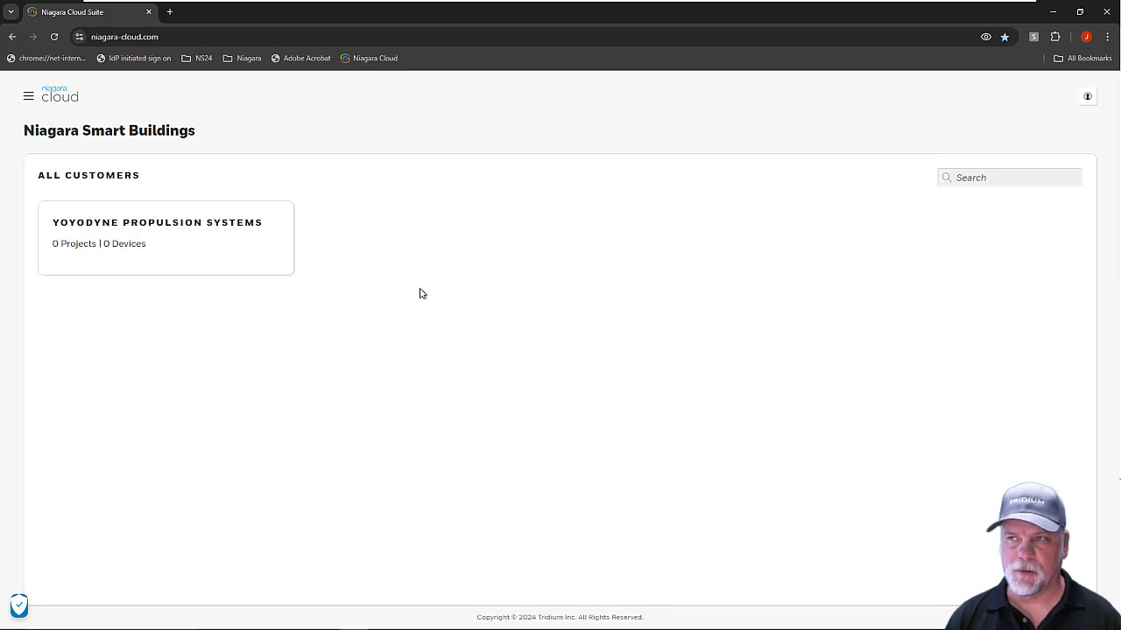
Step: Create a new project named 'Main Campus' under Yoyodyne Propulsion Systems
left_click(173, 246)
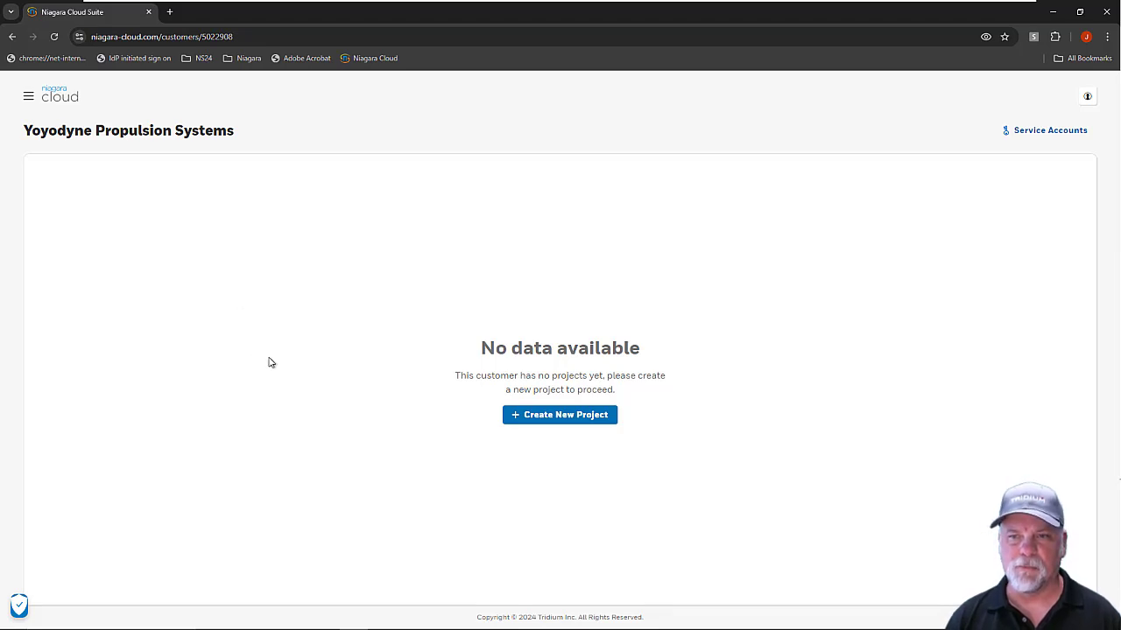
left_click(585, 421)
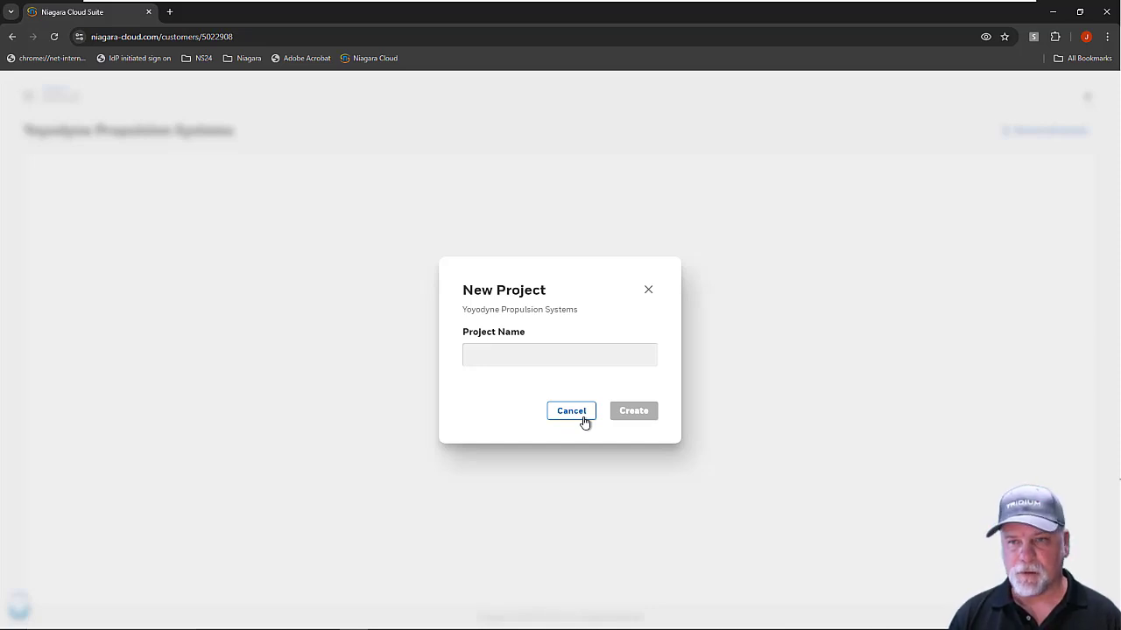
left_click(508, 351)
type("Main")
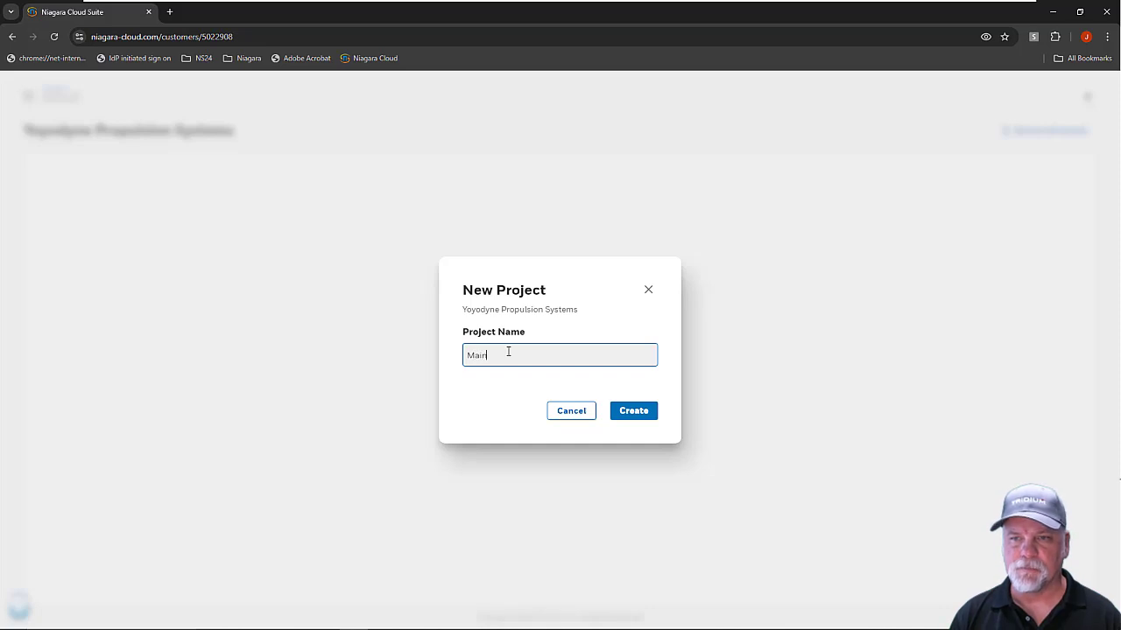
type(" Campus")
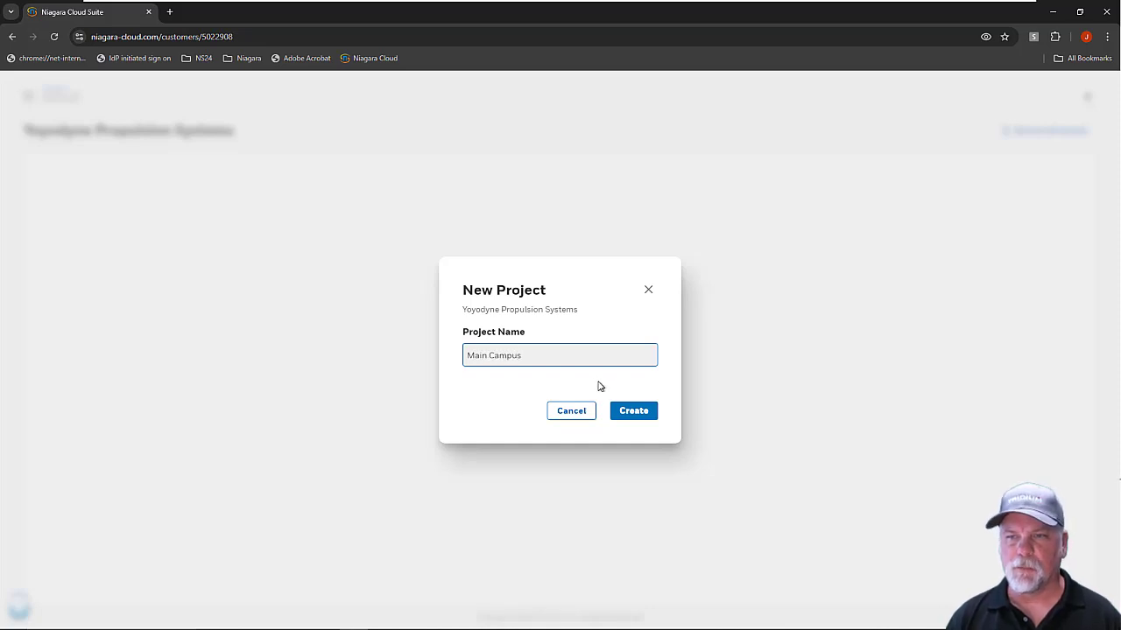
left_click(631, 411)
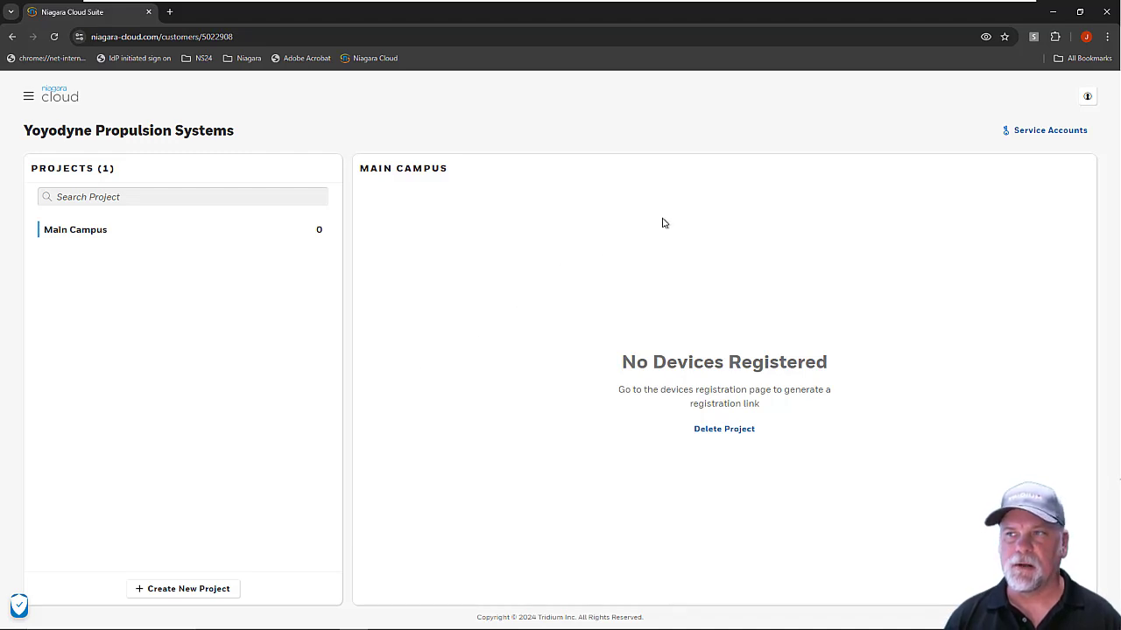
left_click(1108, 37)
key("Escape")
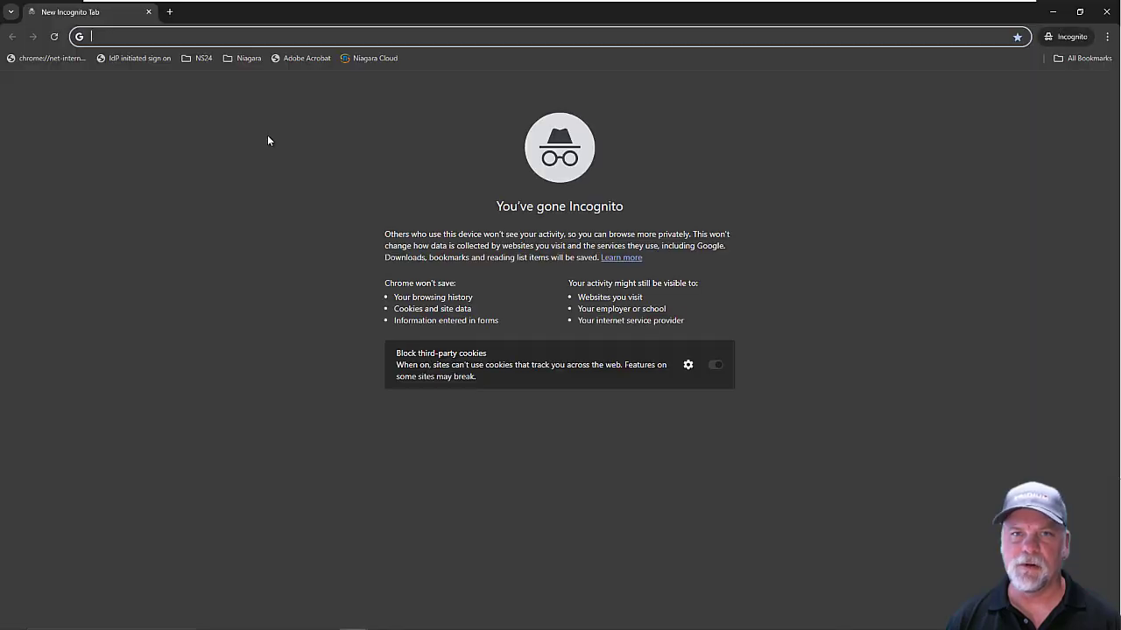
type("niaga")
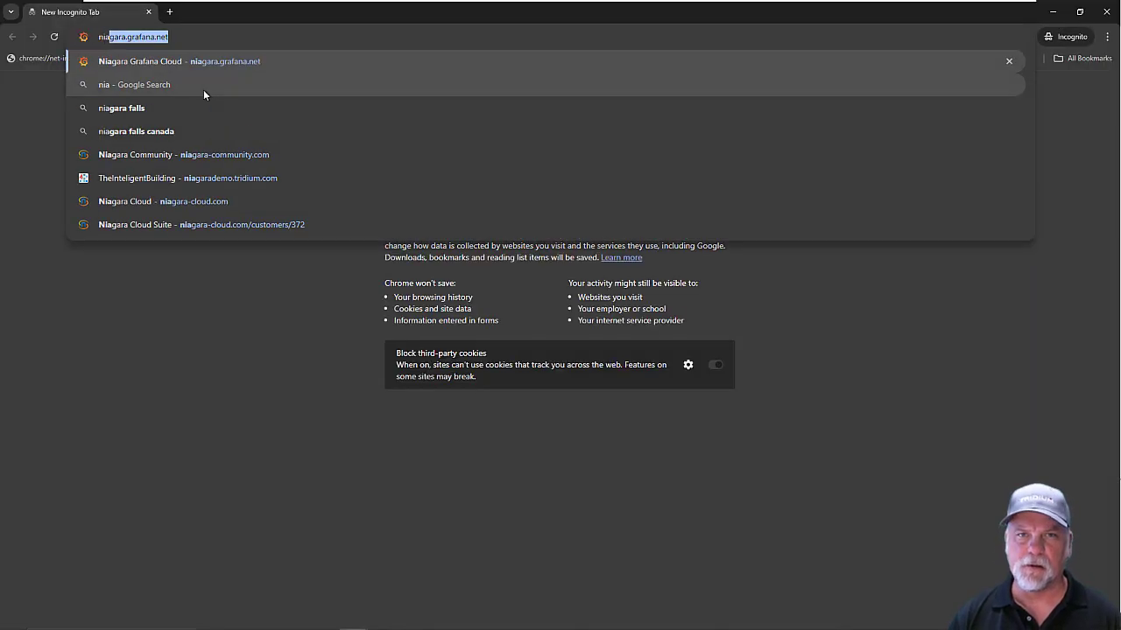
type("ra-co")
key("Return")
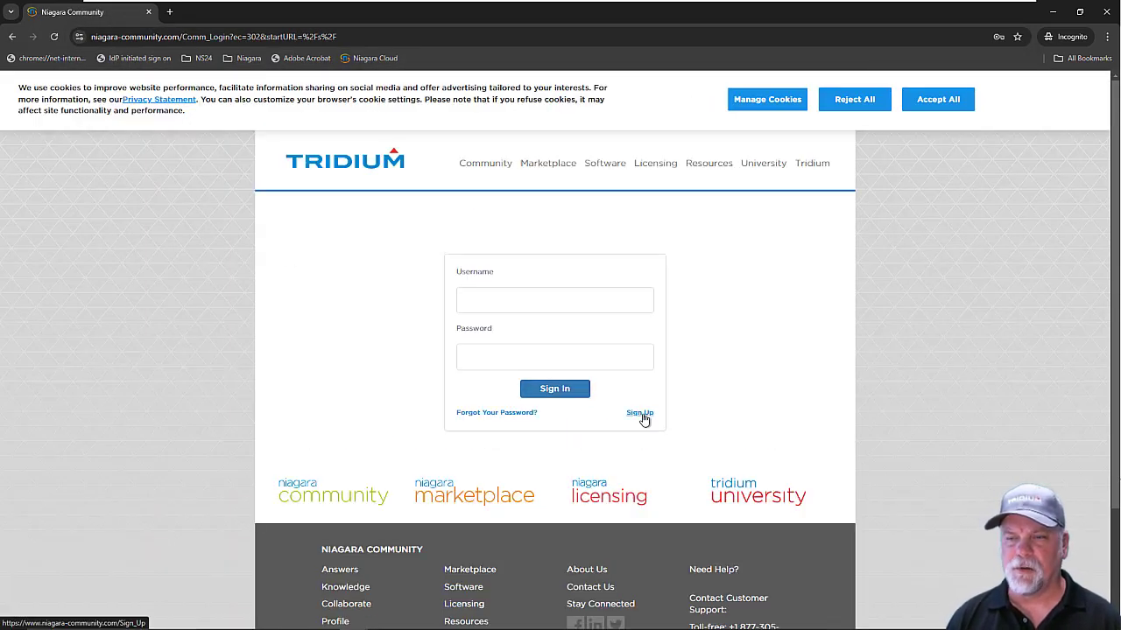
left_click(640, 414)
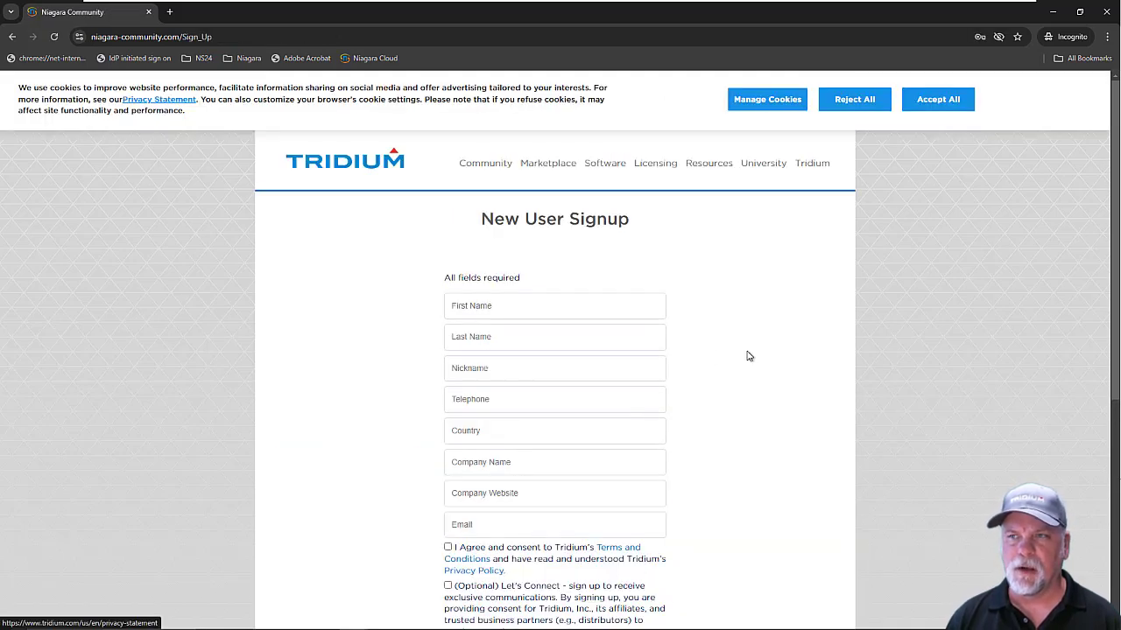
scroll(748, 356, "down", 2)
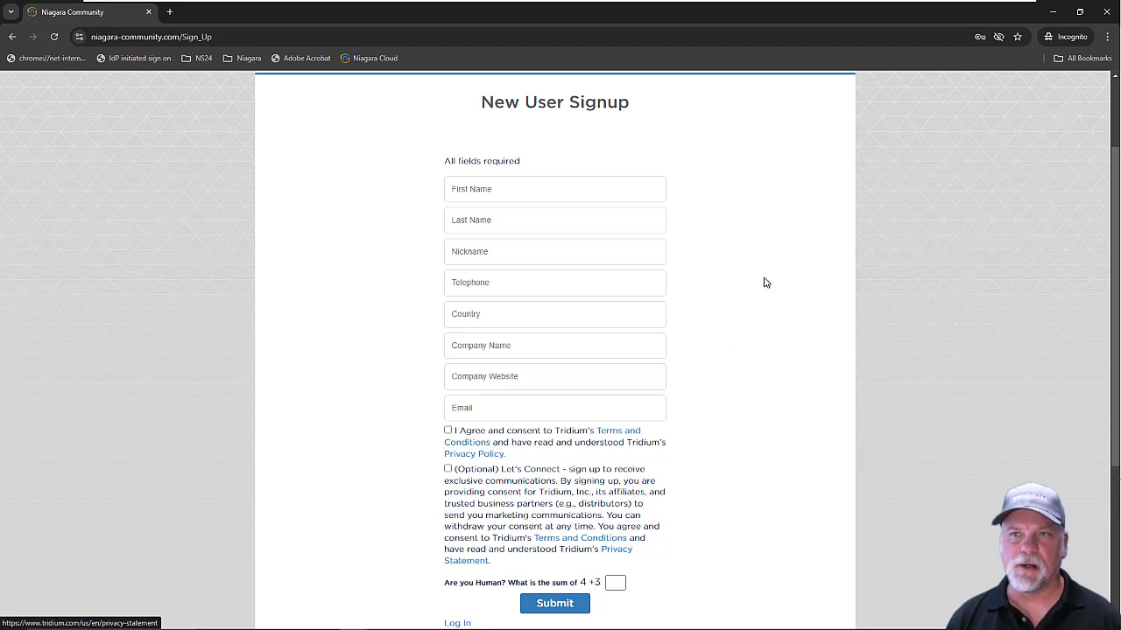
left_click(1107, 12)
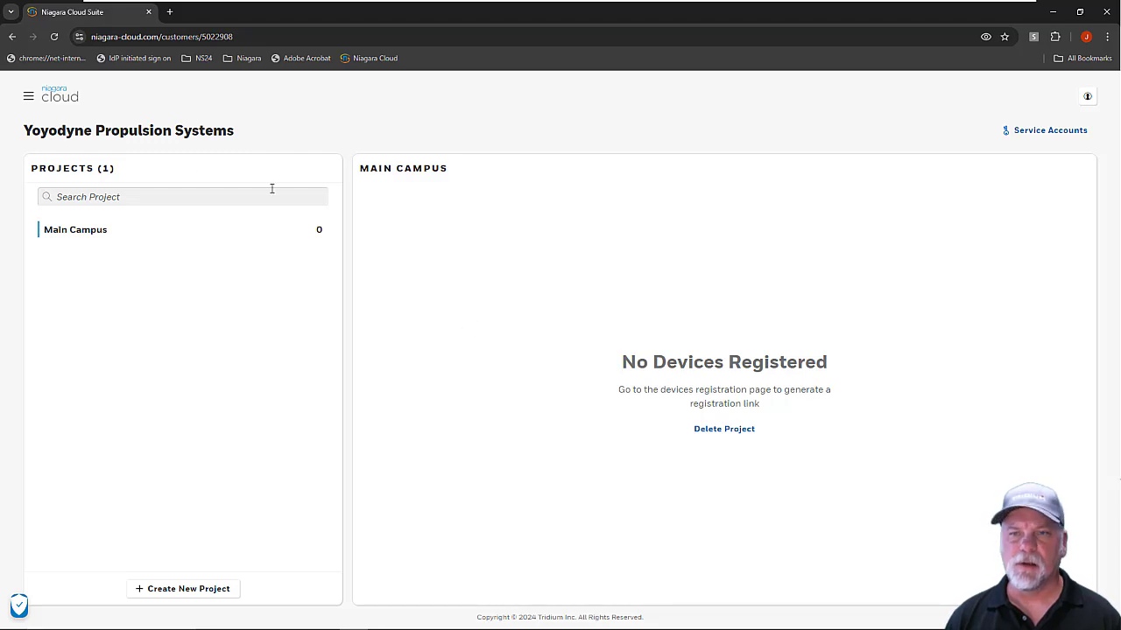
Step: Search Users & Roles for the end customer and open their user details
left_click(28, 98)
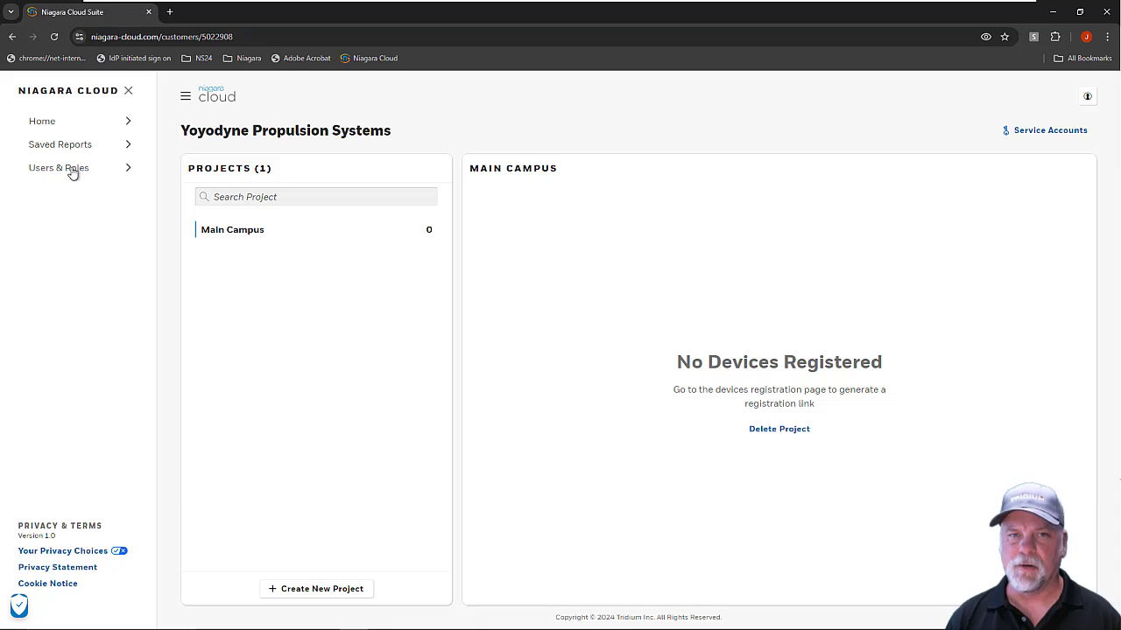
left_click(70, 170)
left_click(1002, 178)
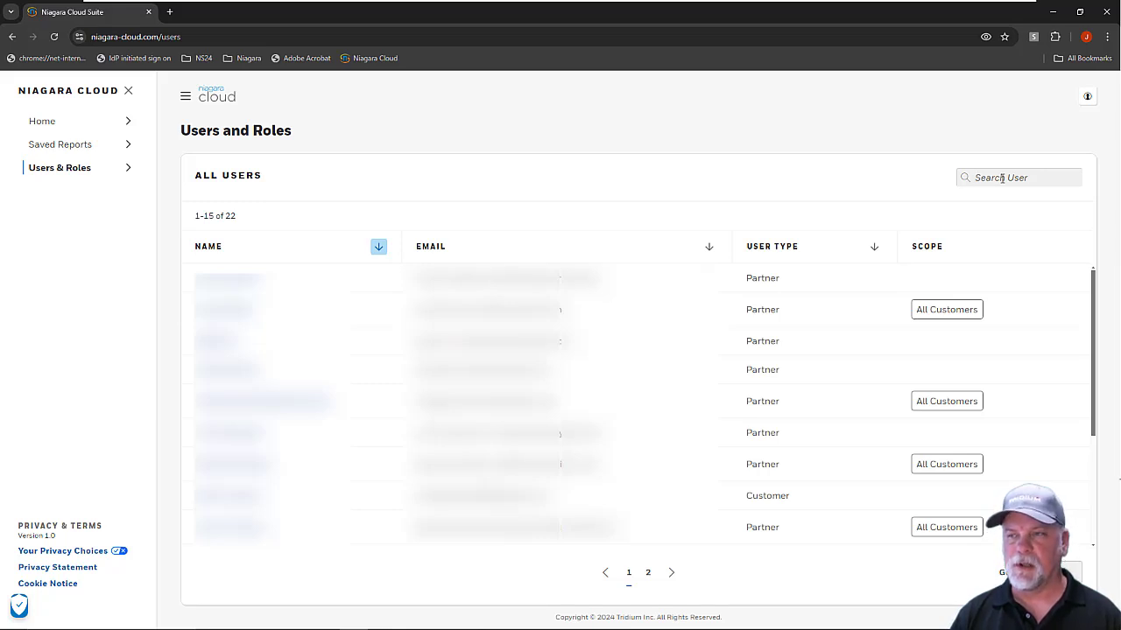
type("emil")
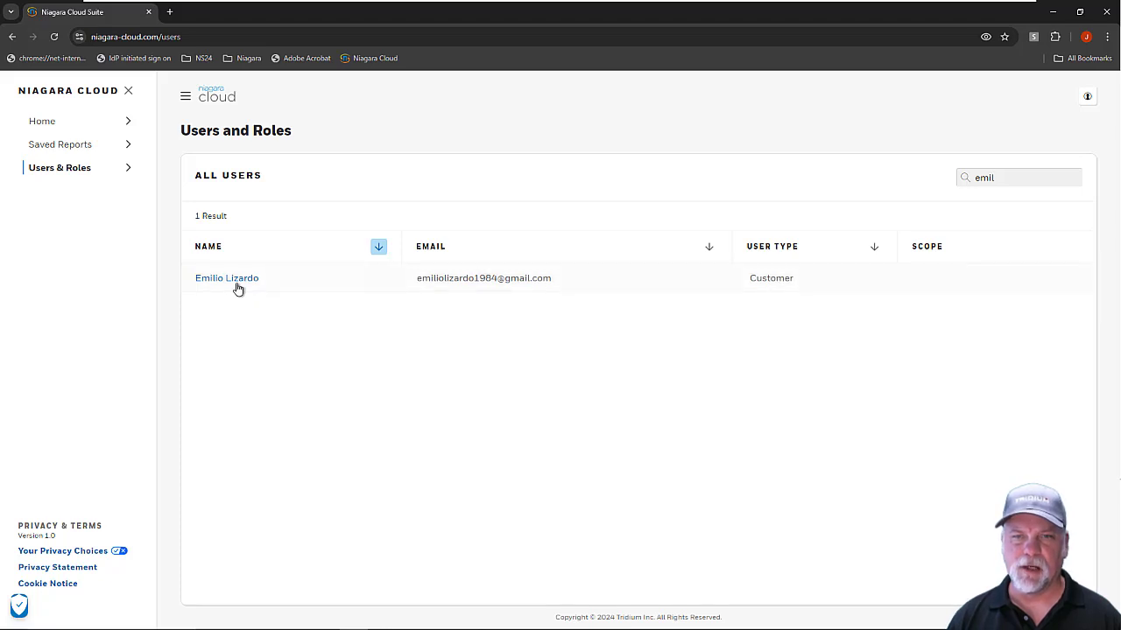
left_click(231, 282)
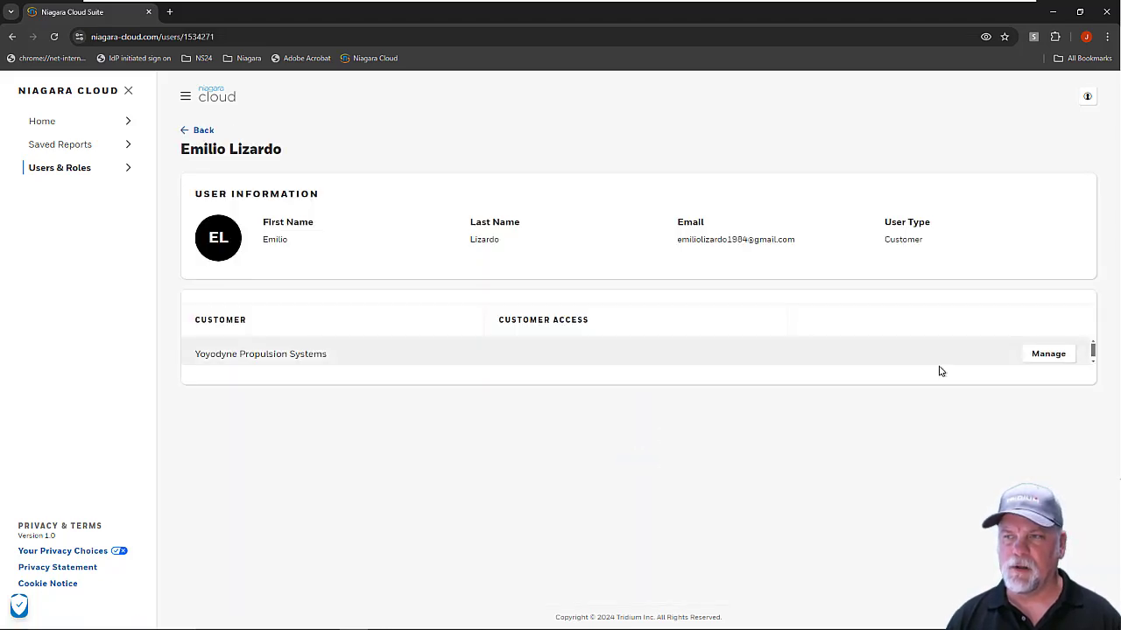
Step: Set the user's Yoyodyne access to Custom, grant the User role on Main Campus, and save
left_click(1055, 359)
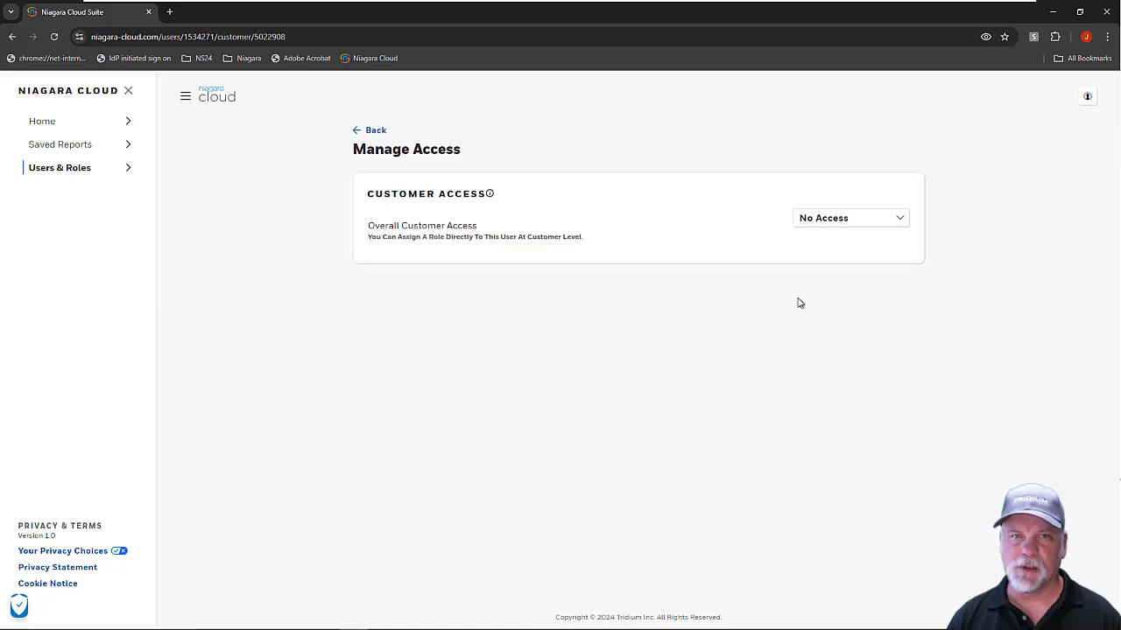
left_click(897, 222)
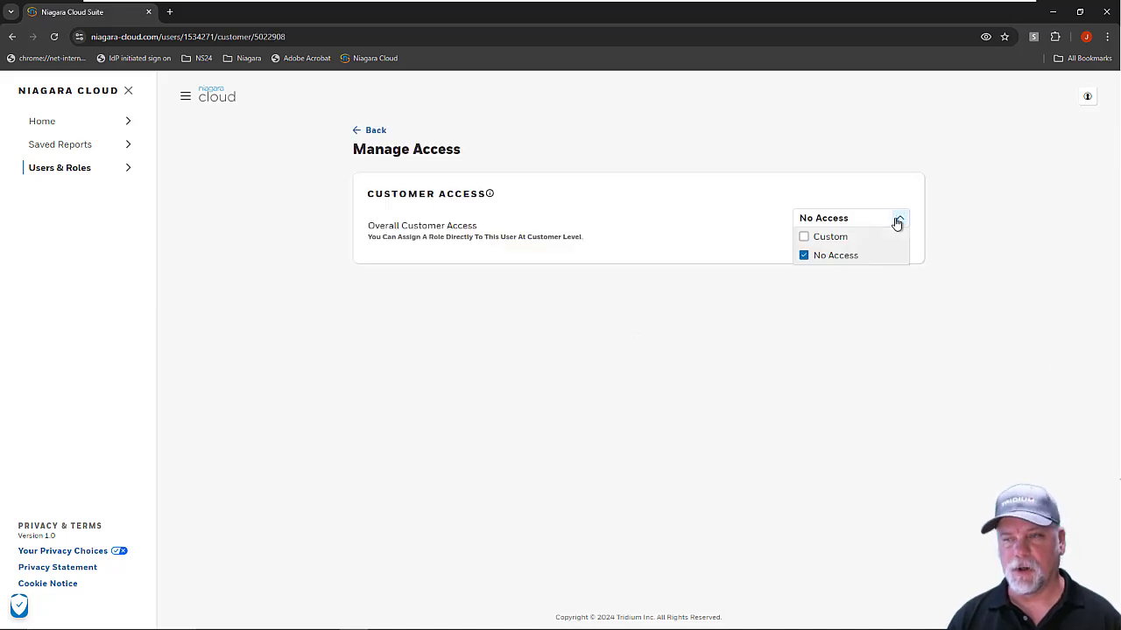
left_click(803, 237)
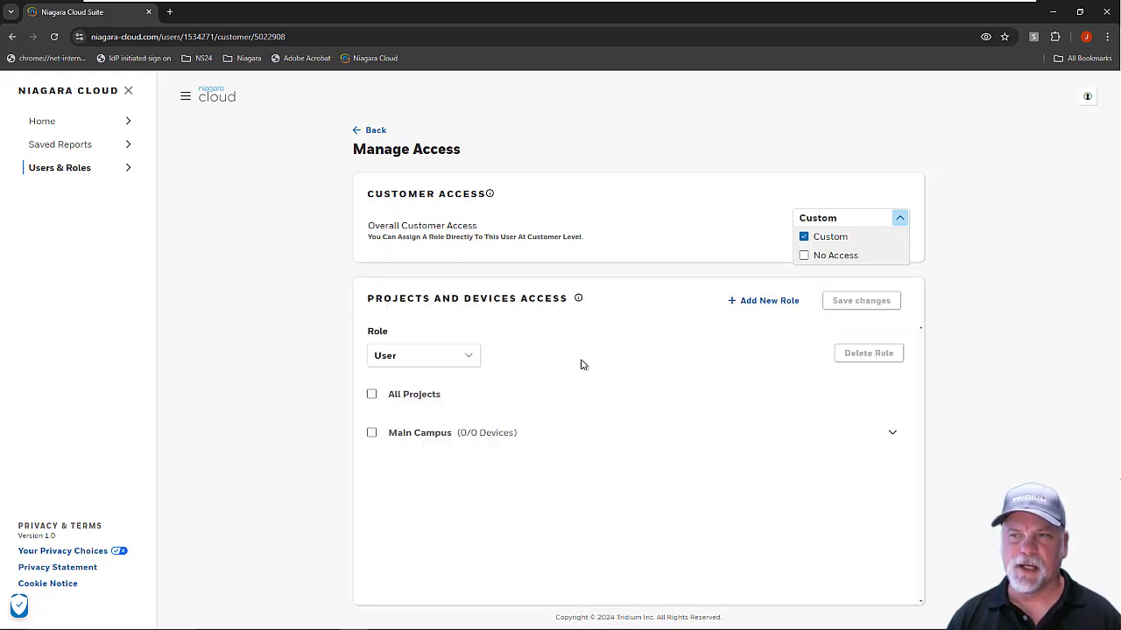
left_click(468, 359)
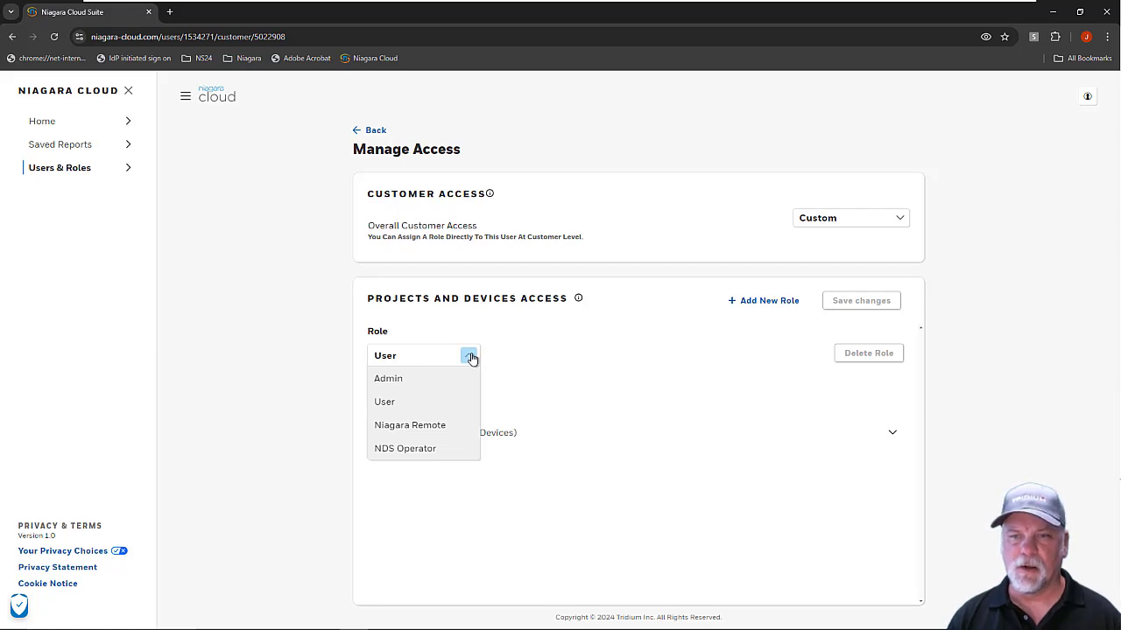
left_click(470, 359)
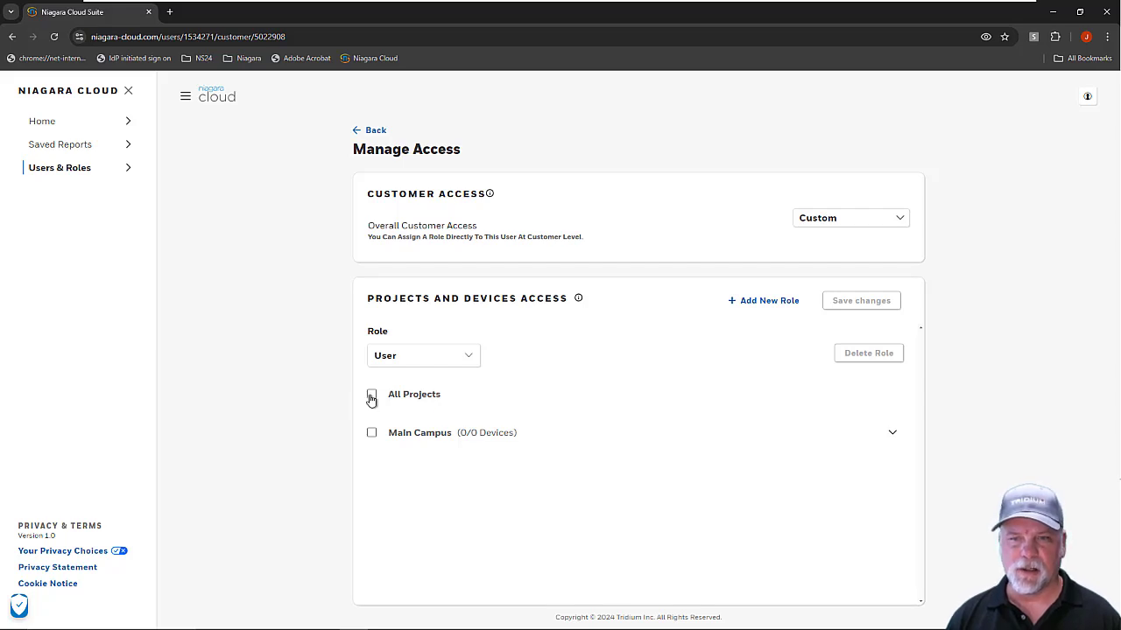
left_click(371, 432)
left_click(469, 358)
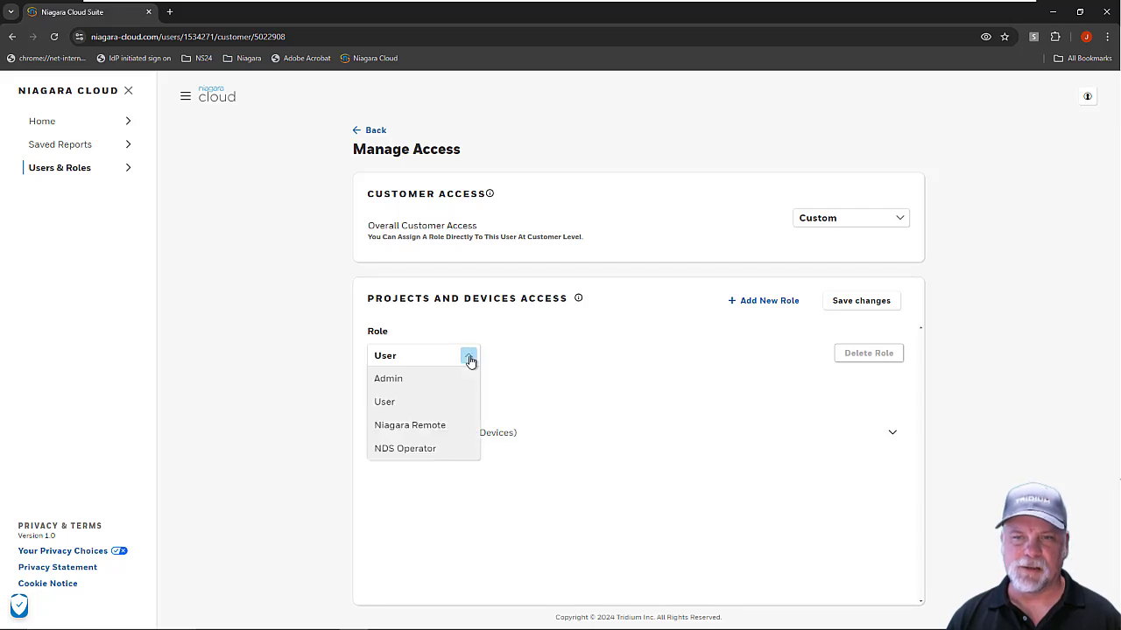
left_click(469, 358)
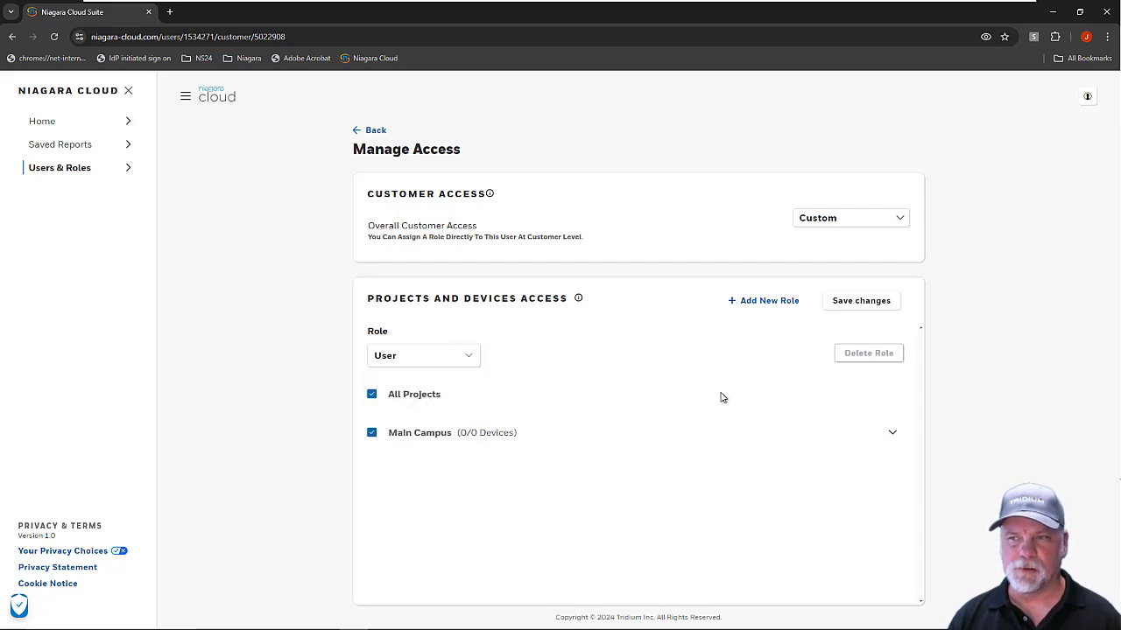
left_click(873, 303)
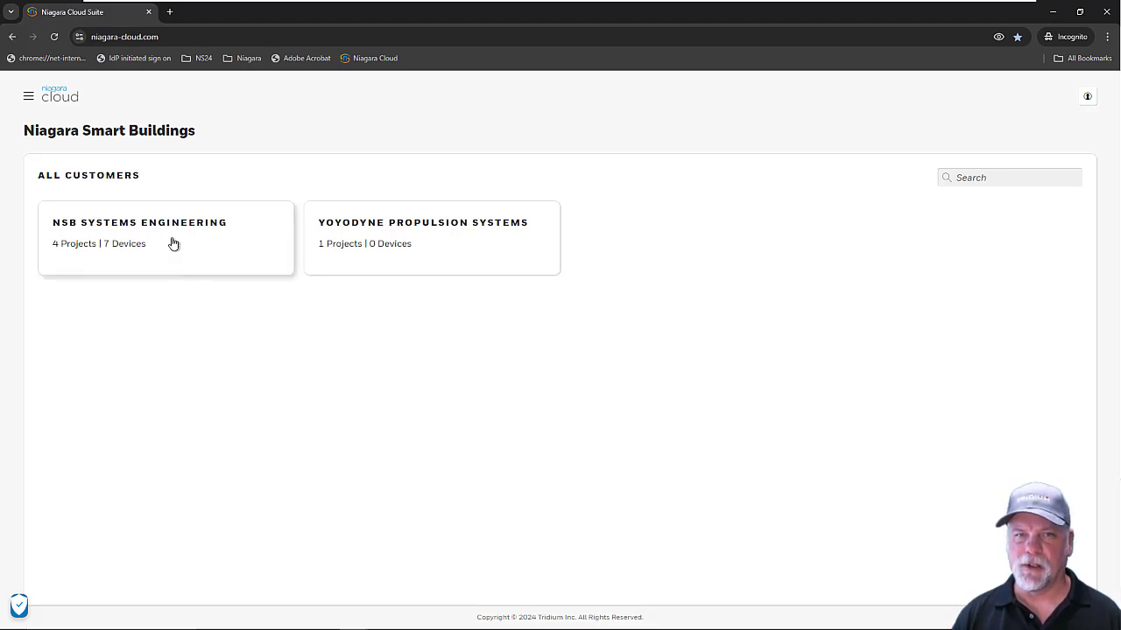
Step: Search Users & Roles by the user's first name and open the Customer-type user's details
left_click(27, 97)
left_click(66, 169)
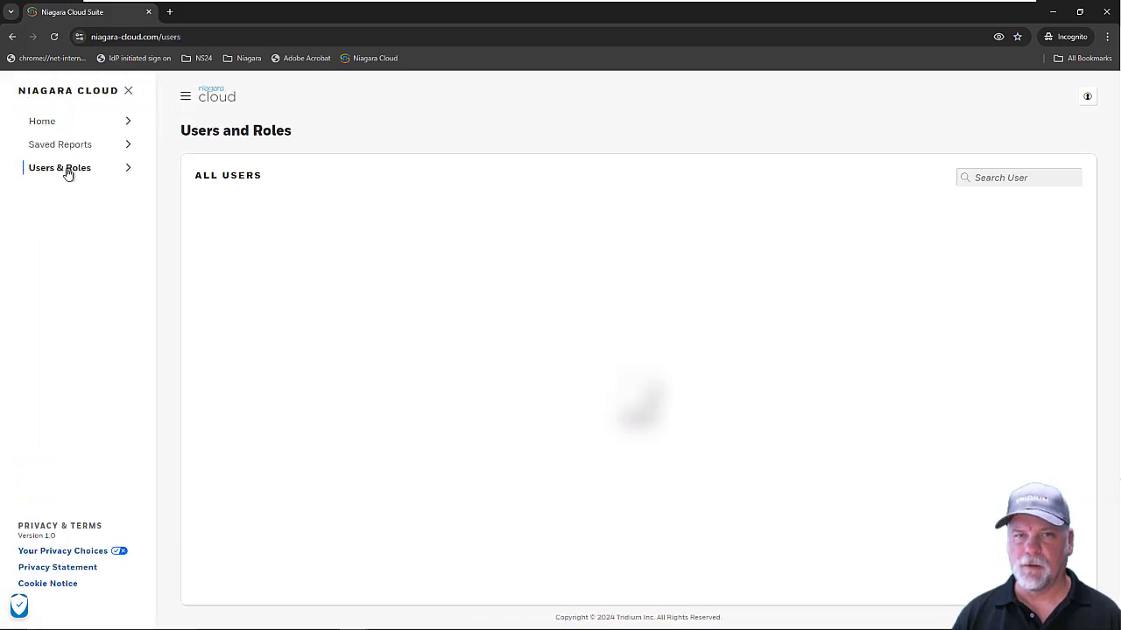
left_click(991, 176)
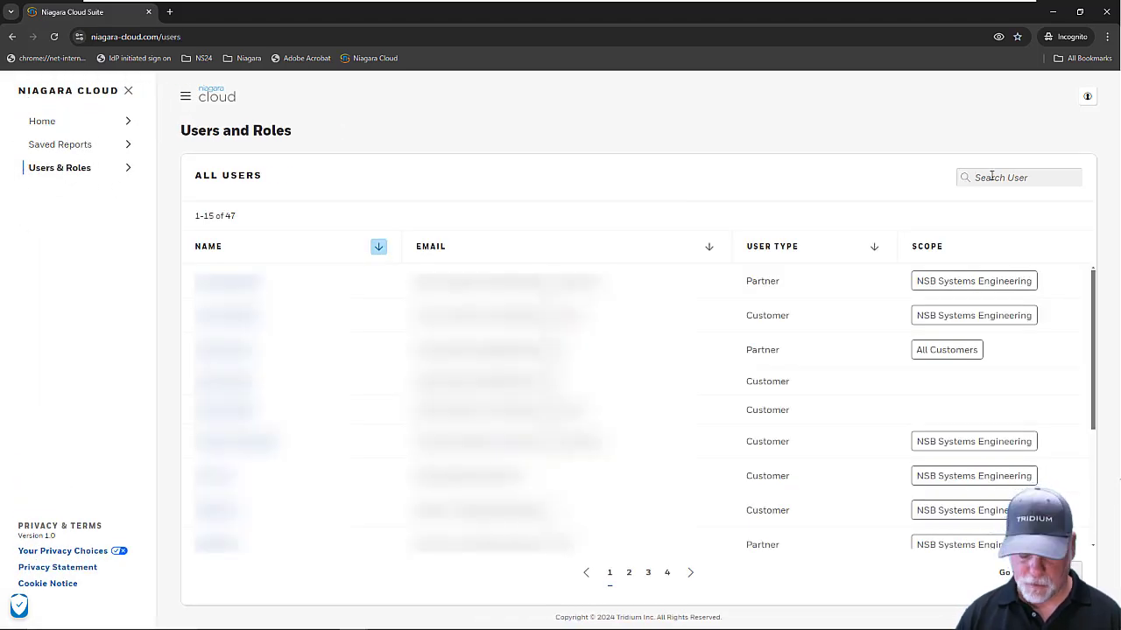
type("James")
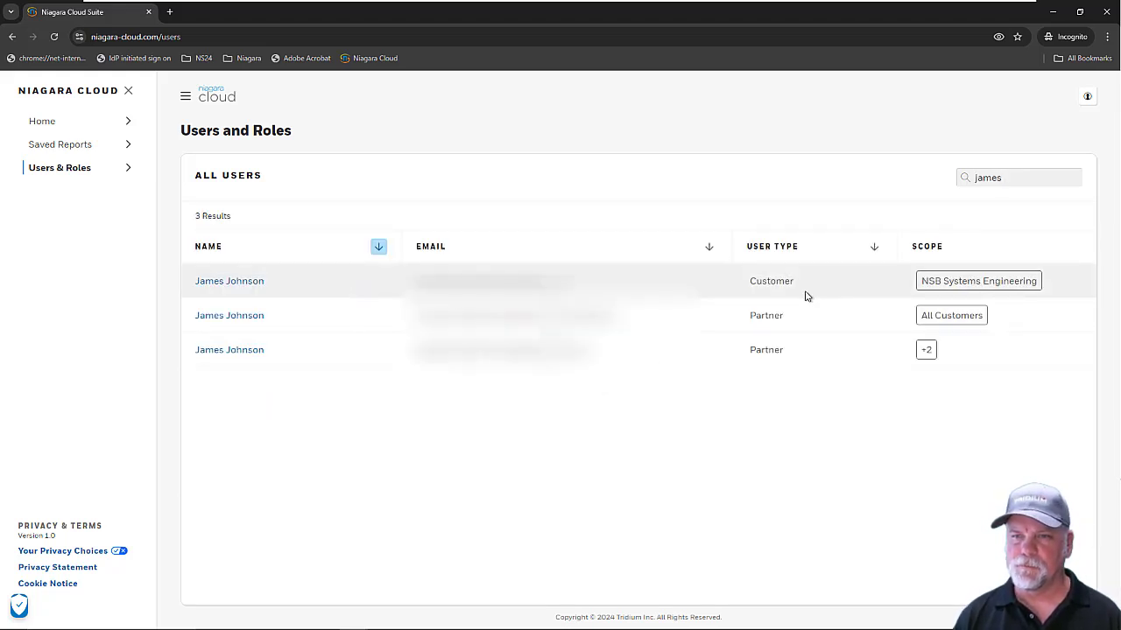
left_click(208, 281)
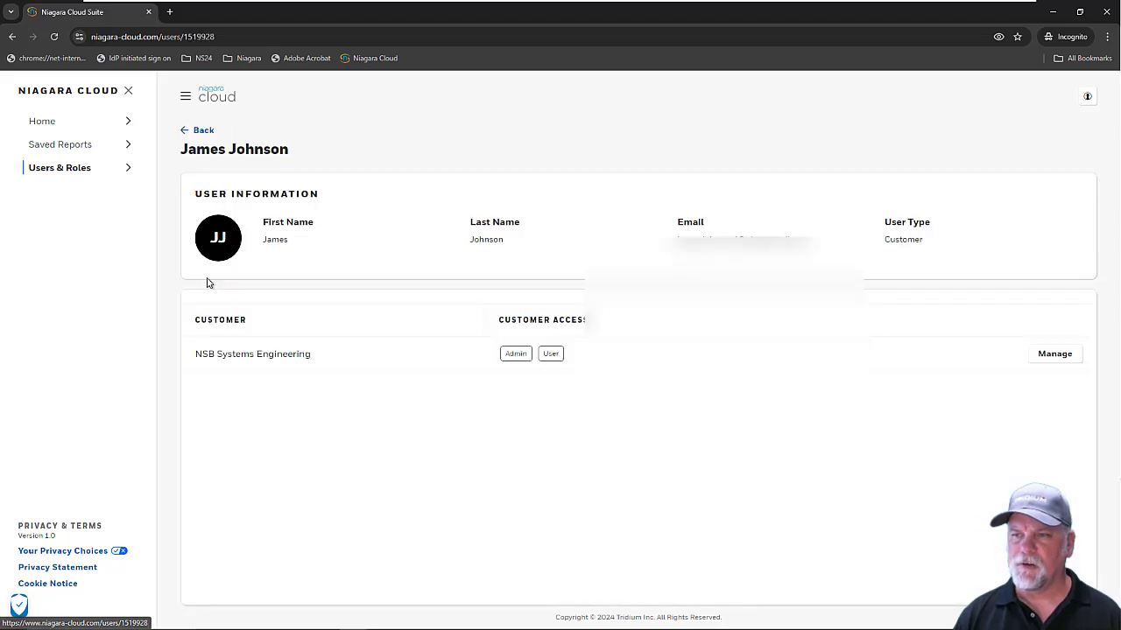
Step: Expand Navarre, FL and Richmond, VA, then give the Admin role all of Richmond, VA
left_click(1059, 354)
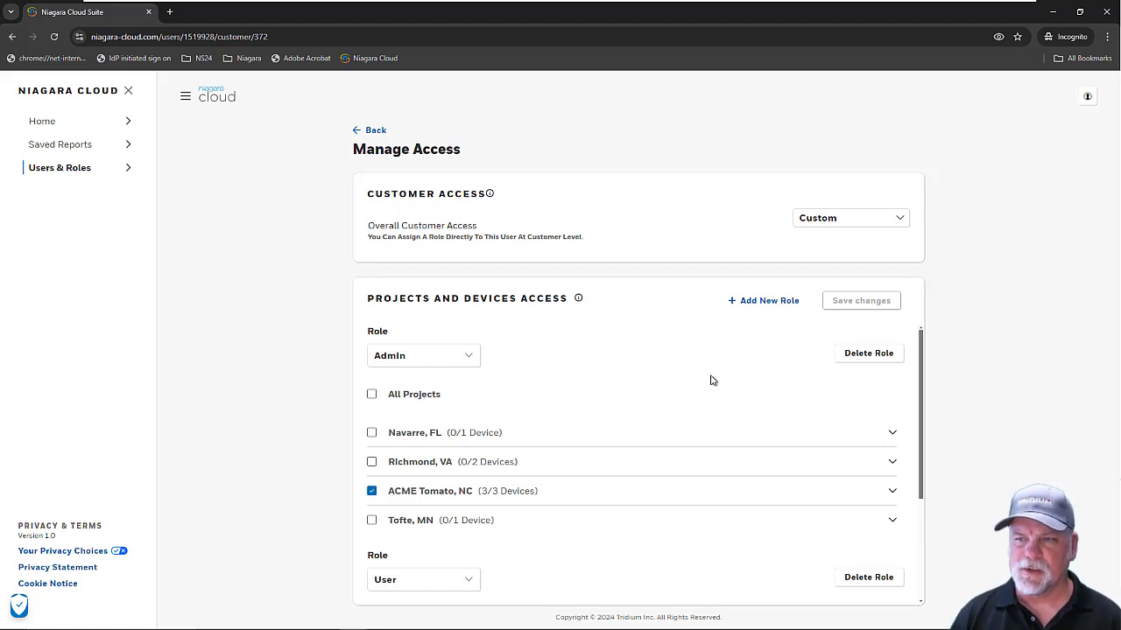
scroll(710, 380, "down", 1)
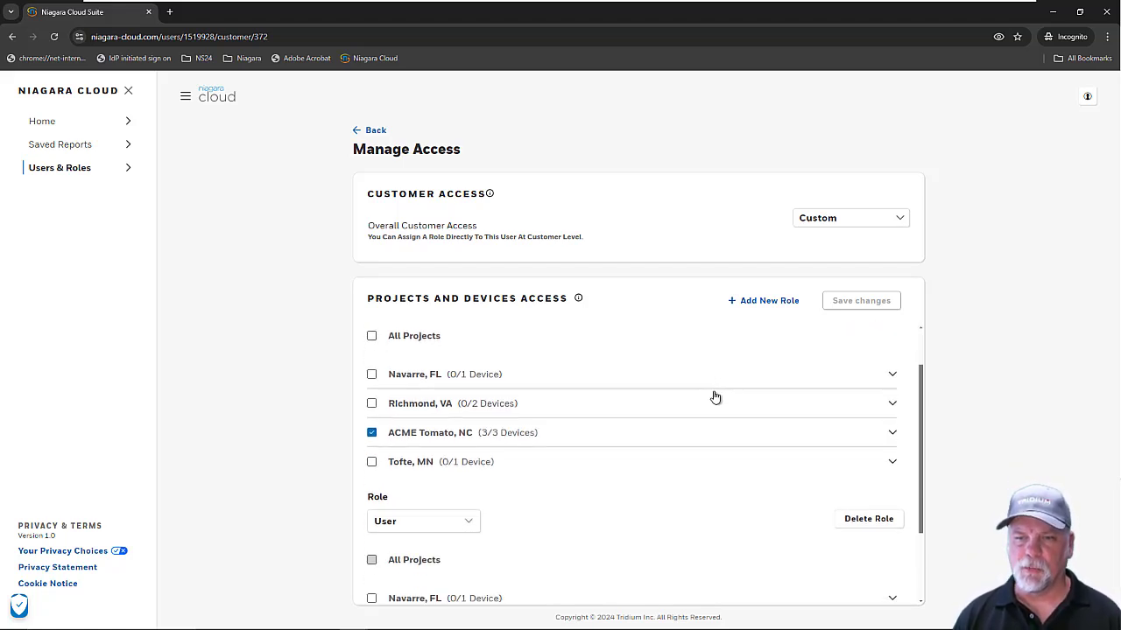
scroll(712, 395, "down", 1)
scroll(714, 397, "down", 1)
scroll(713, 397, "up", 3)
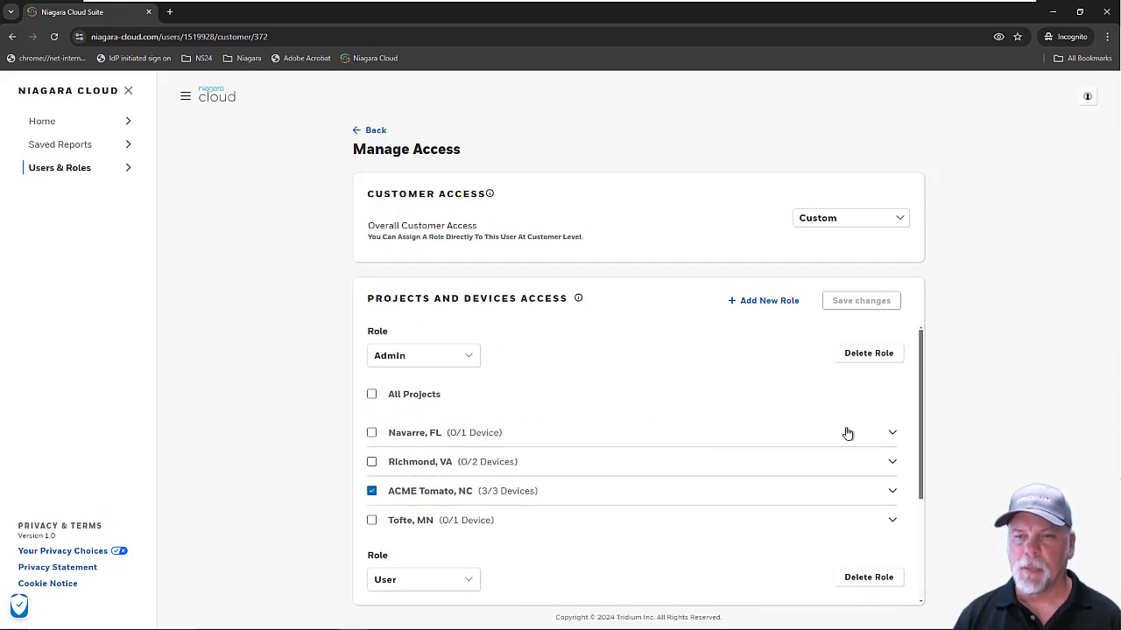
left_click(887, 434)
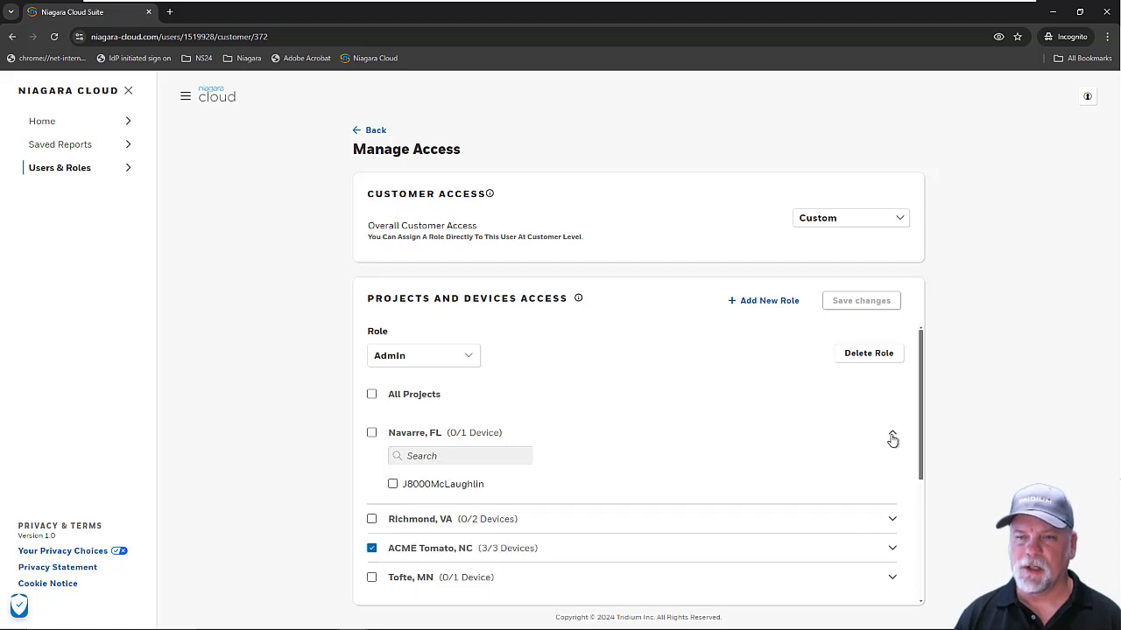
scroll(860, 464, "down", 1)
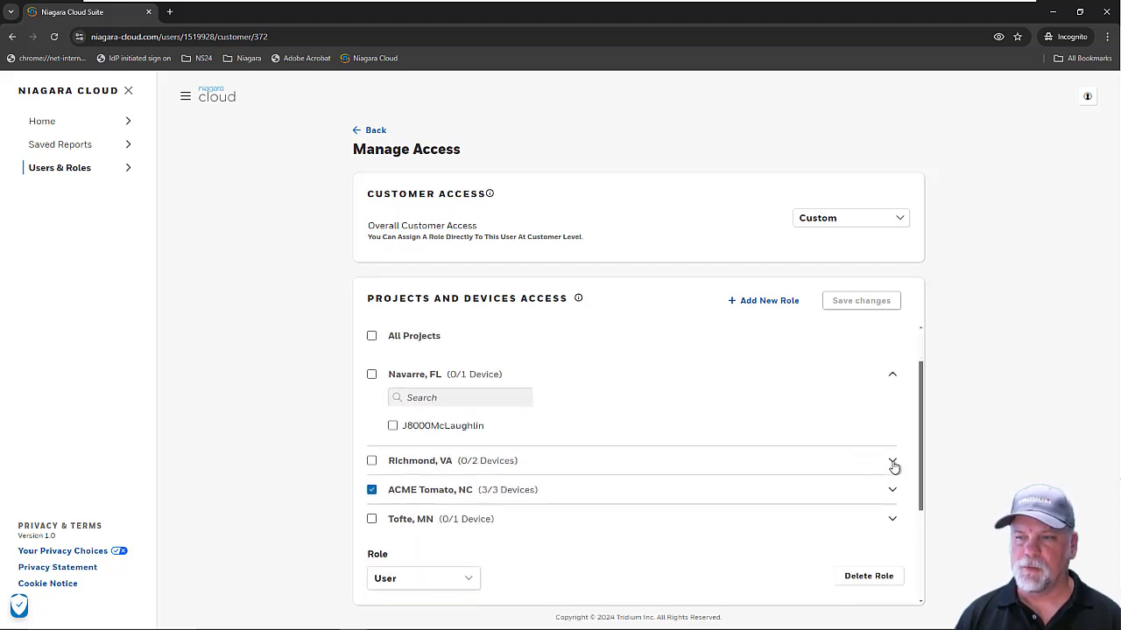
left_click(892, 463)
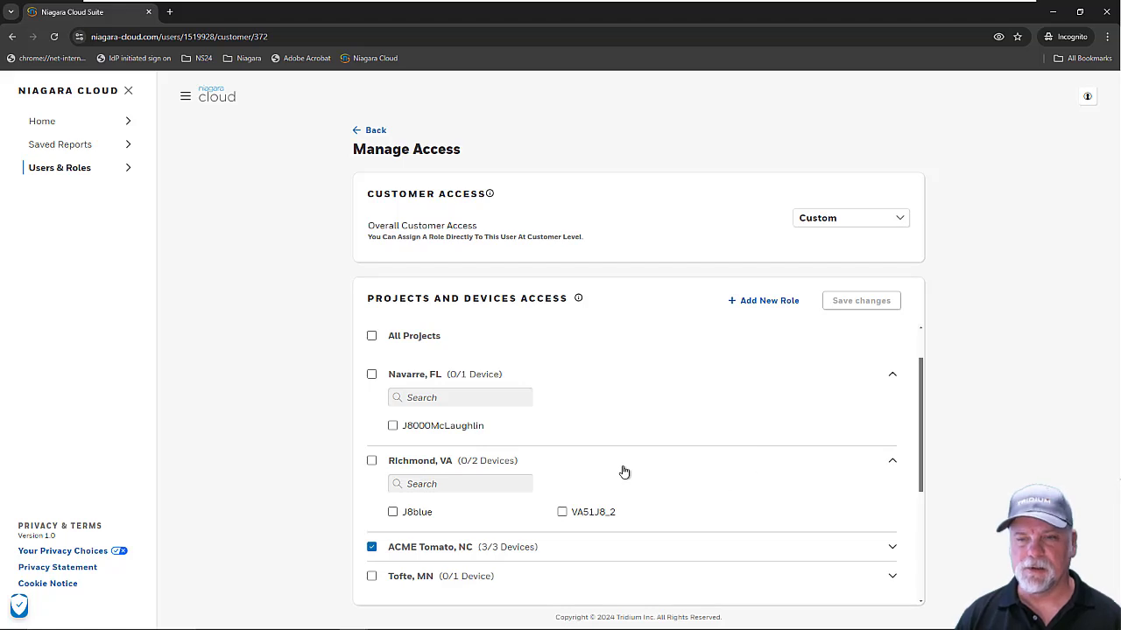
left_click(561, 513)
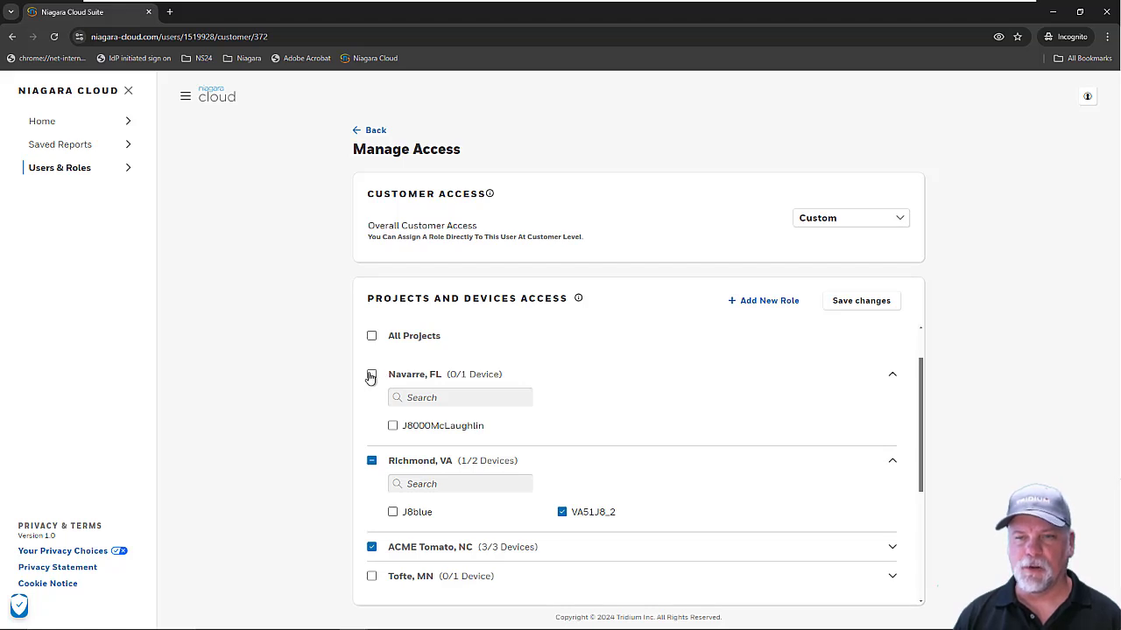
left_click(563, 512)
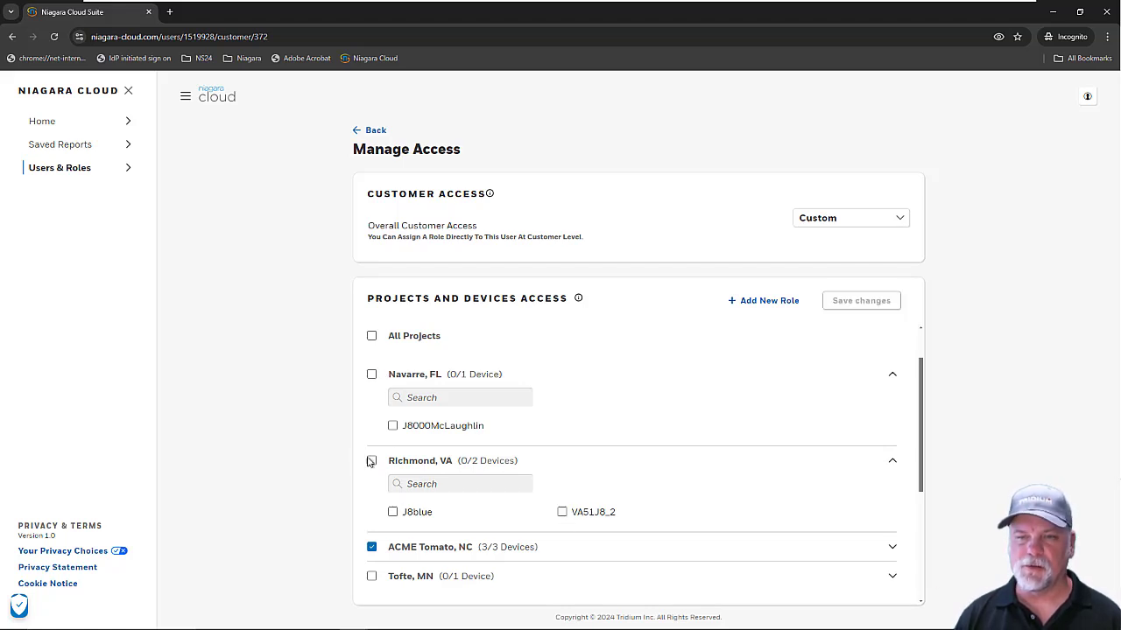
left_click(371, 462)
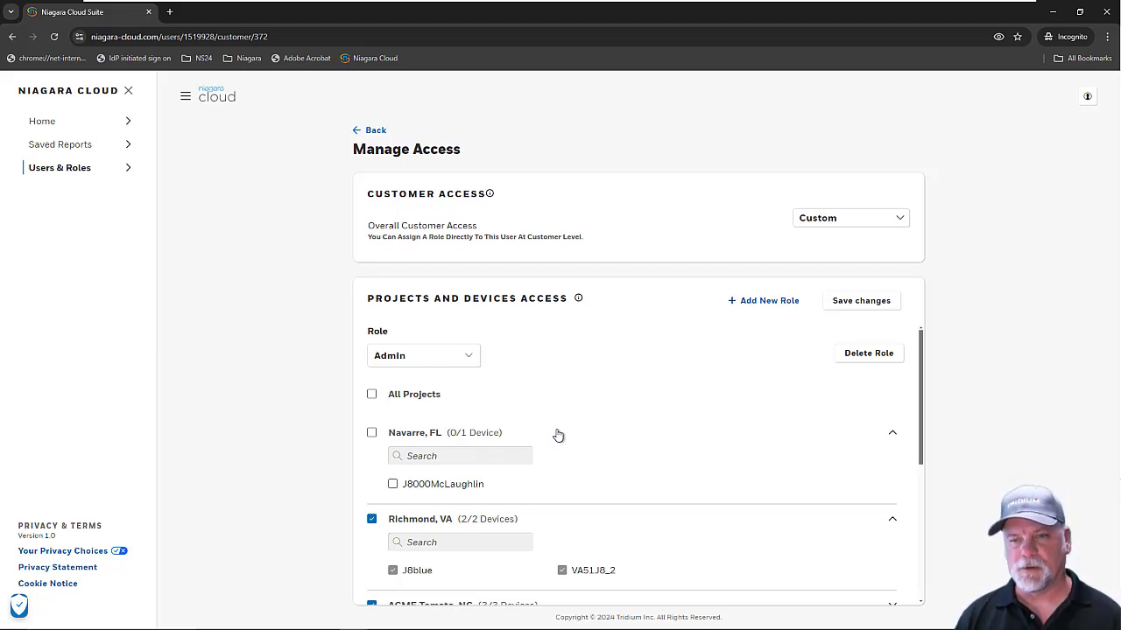
scroll(558, 435, "down", 4)
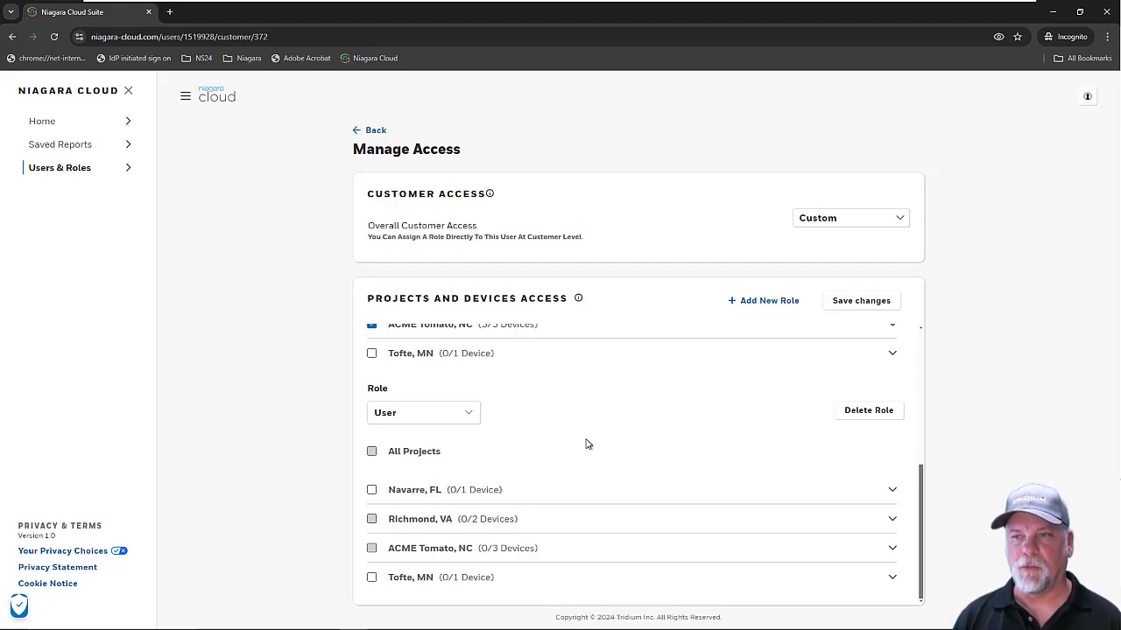
scroll(587, 450, "up", 5)
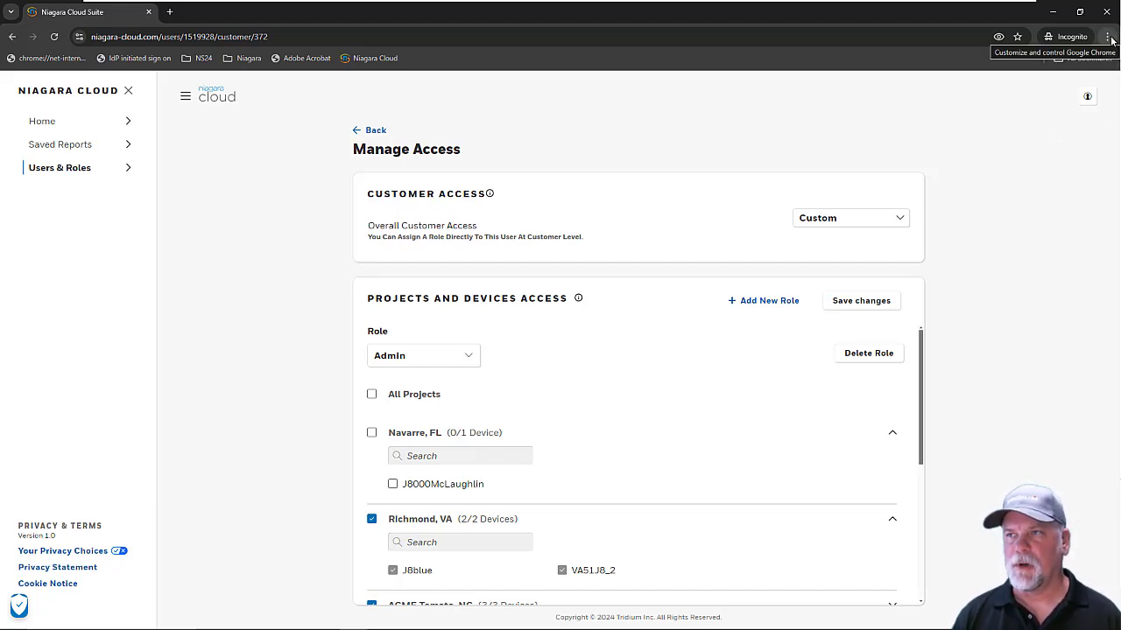
Step: Log out of the partner account, discarding the unsaved role changes
left_click(1087, 98)
left_click(1056, 117)
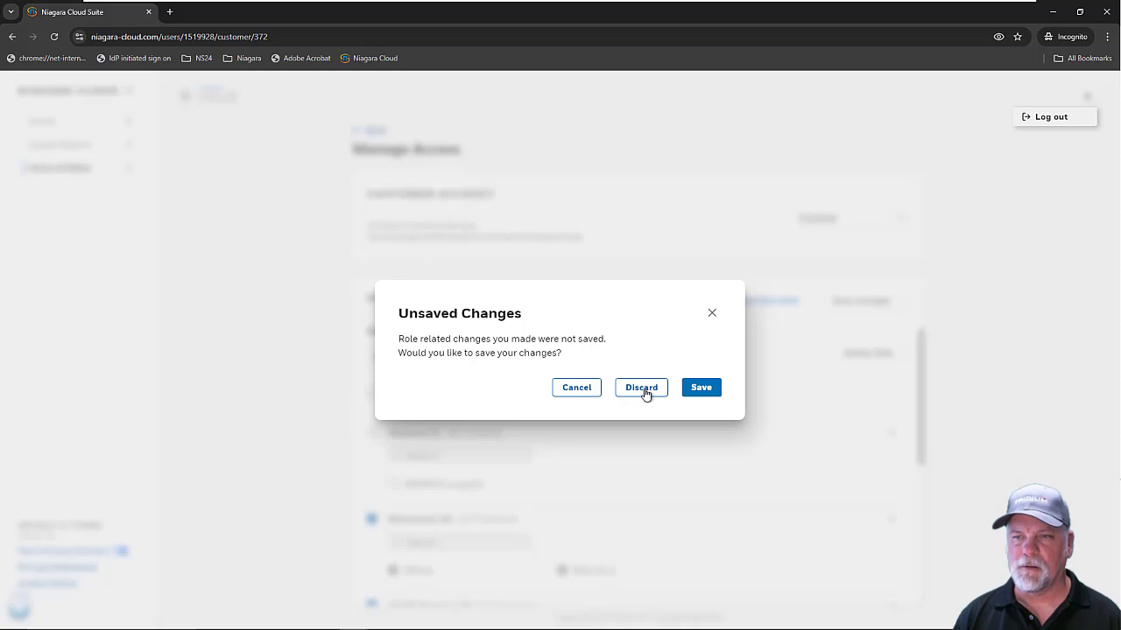
left_click(644, 390)
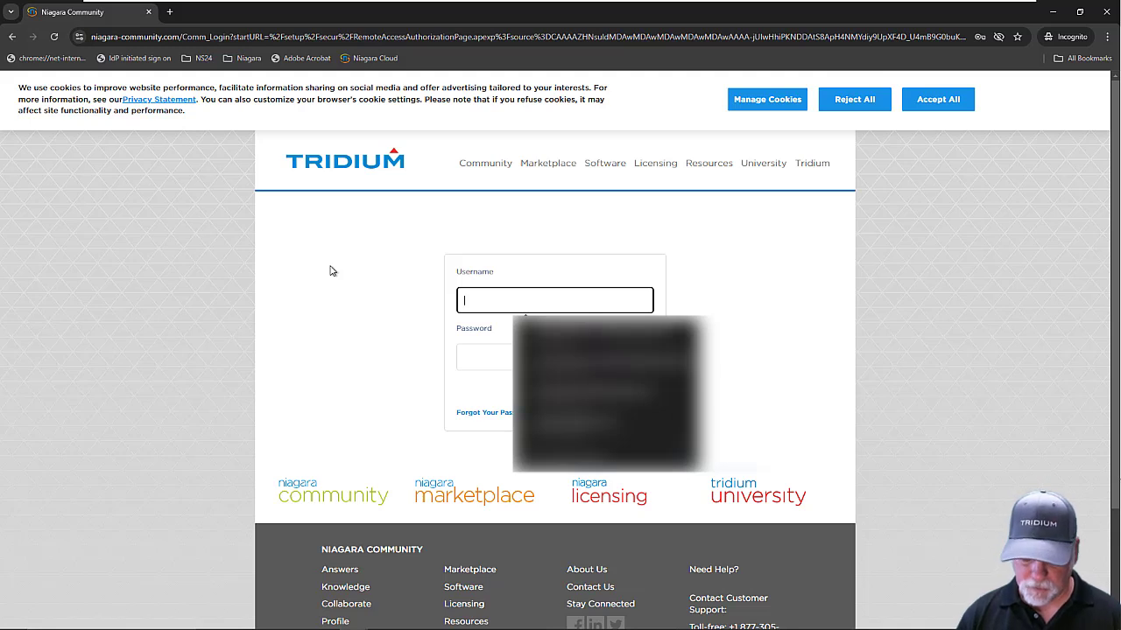
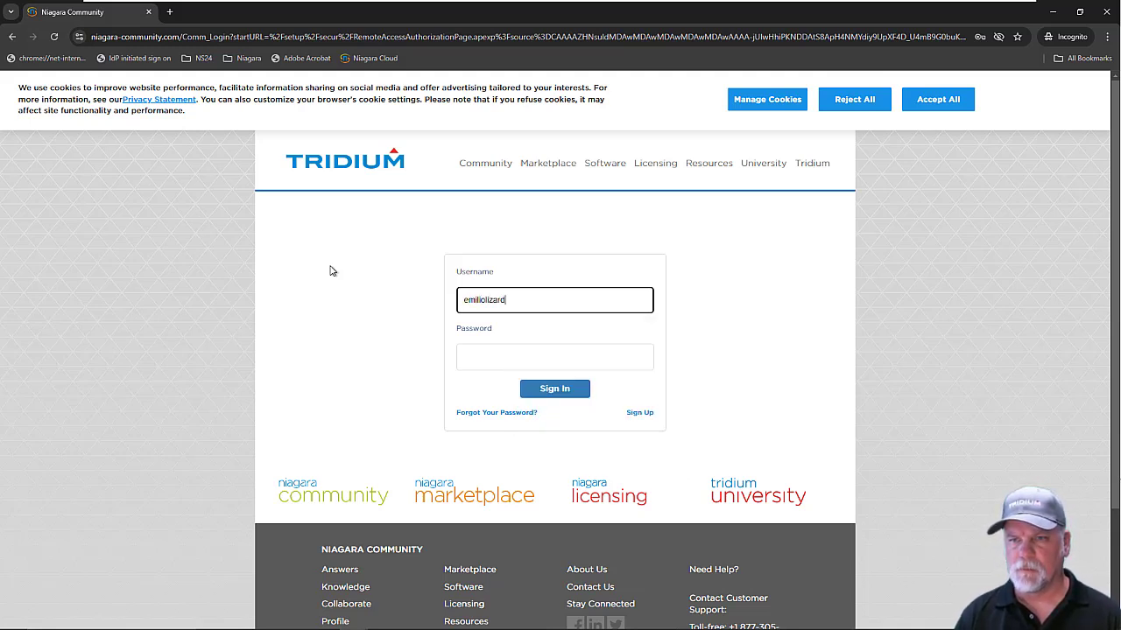
Step: Enter the end customer's e-mail as the username and type their password
key("Tab")
type("••••••••••")
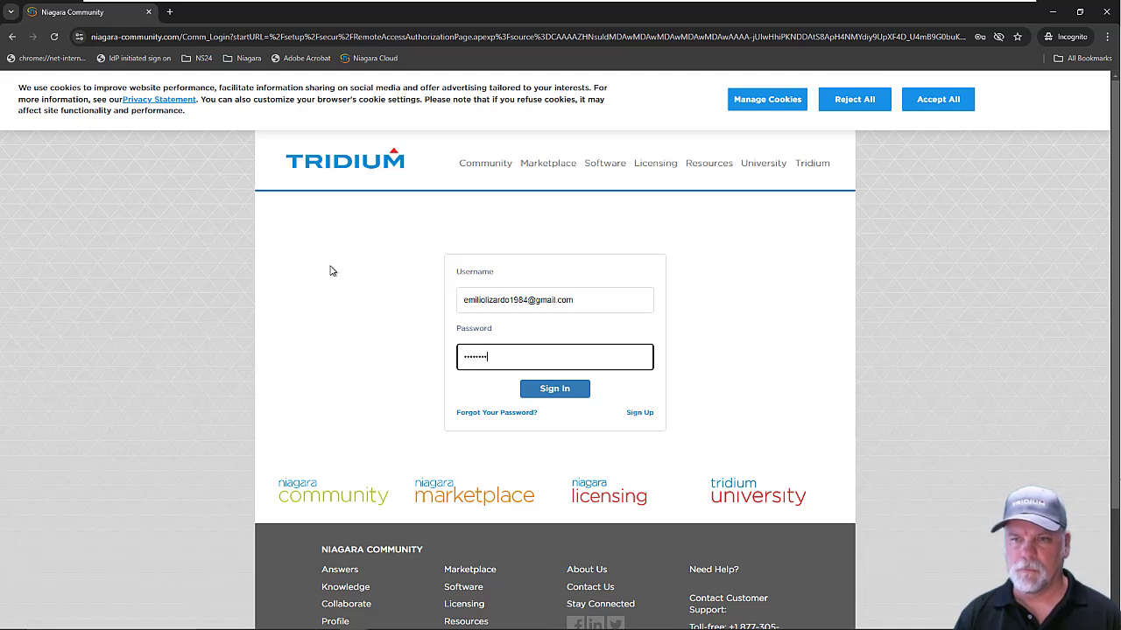
type("••")
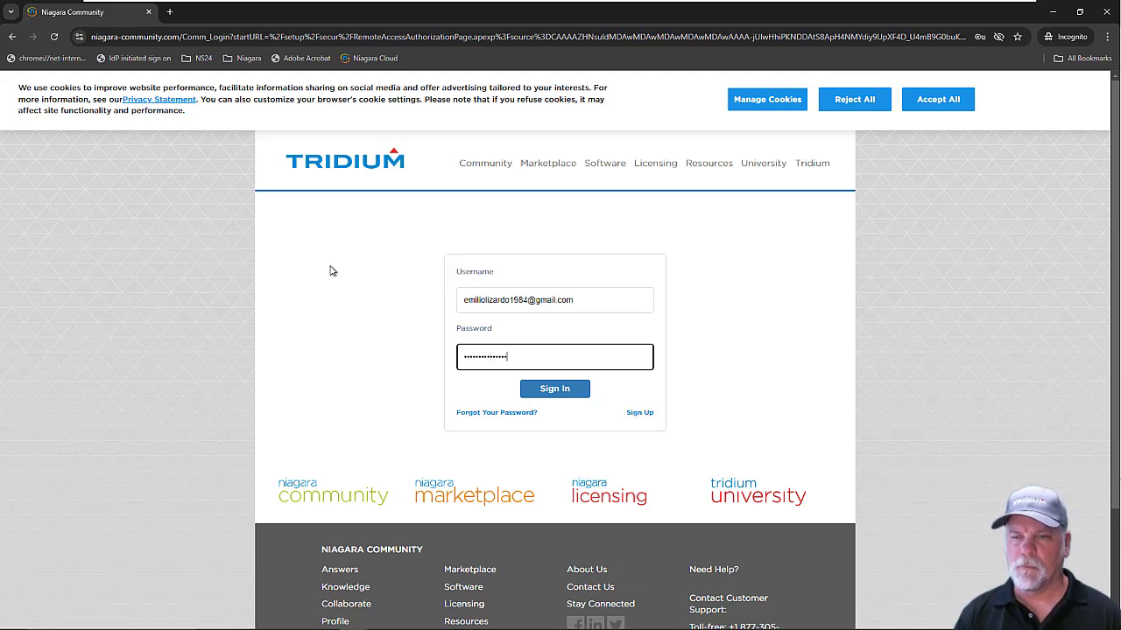
type("••")
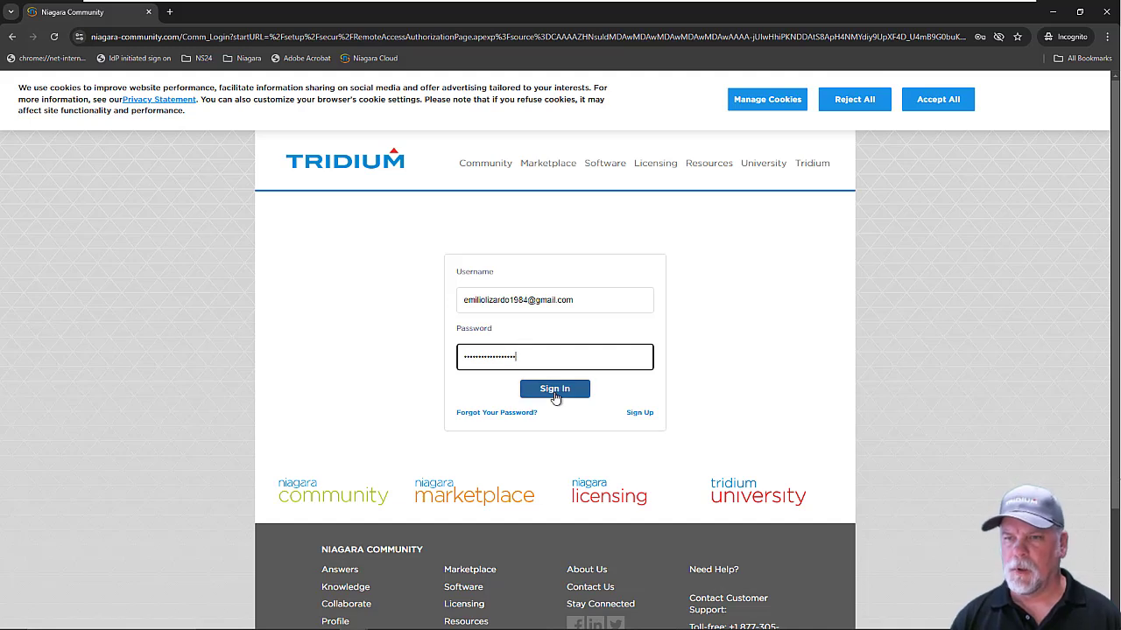